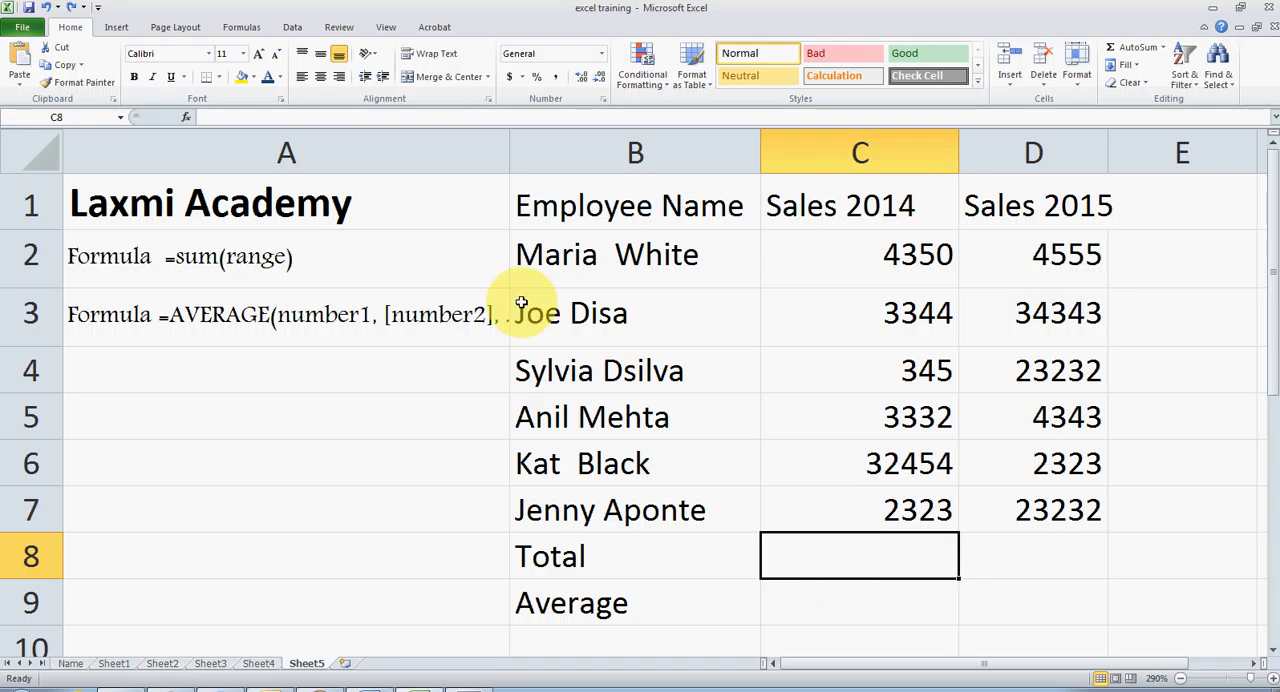
Total the Sales 2014 figures in cell C8 with the formula =sum(C2:C7).
click(849, 269)
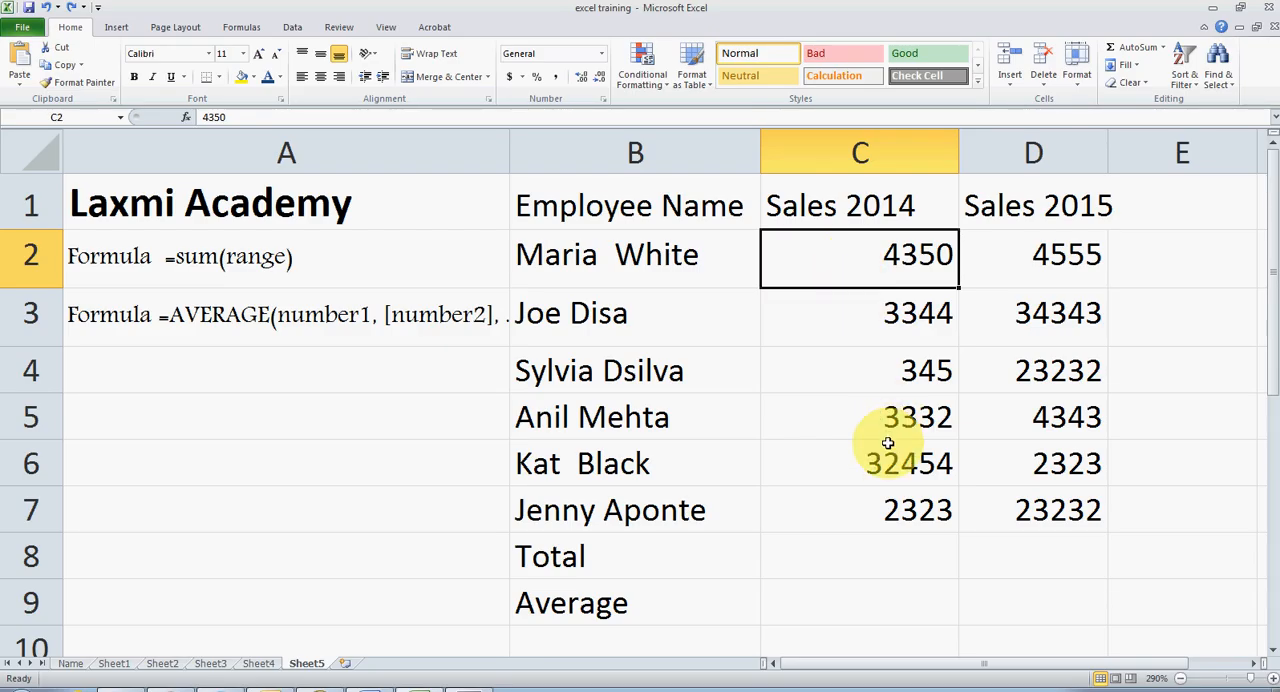
shift+click(901, 518)
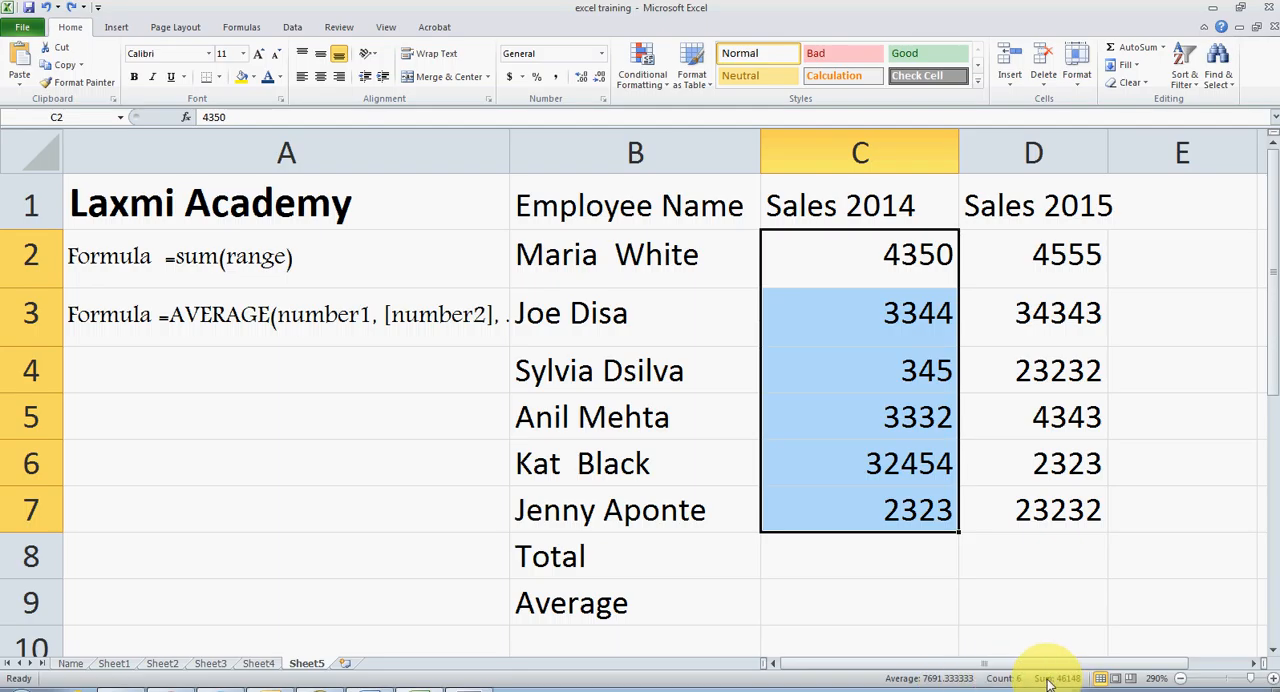
click(852, 564)
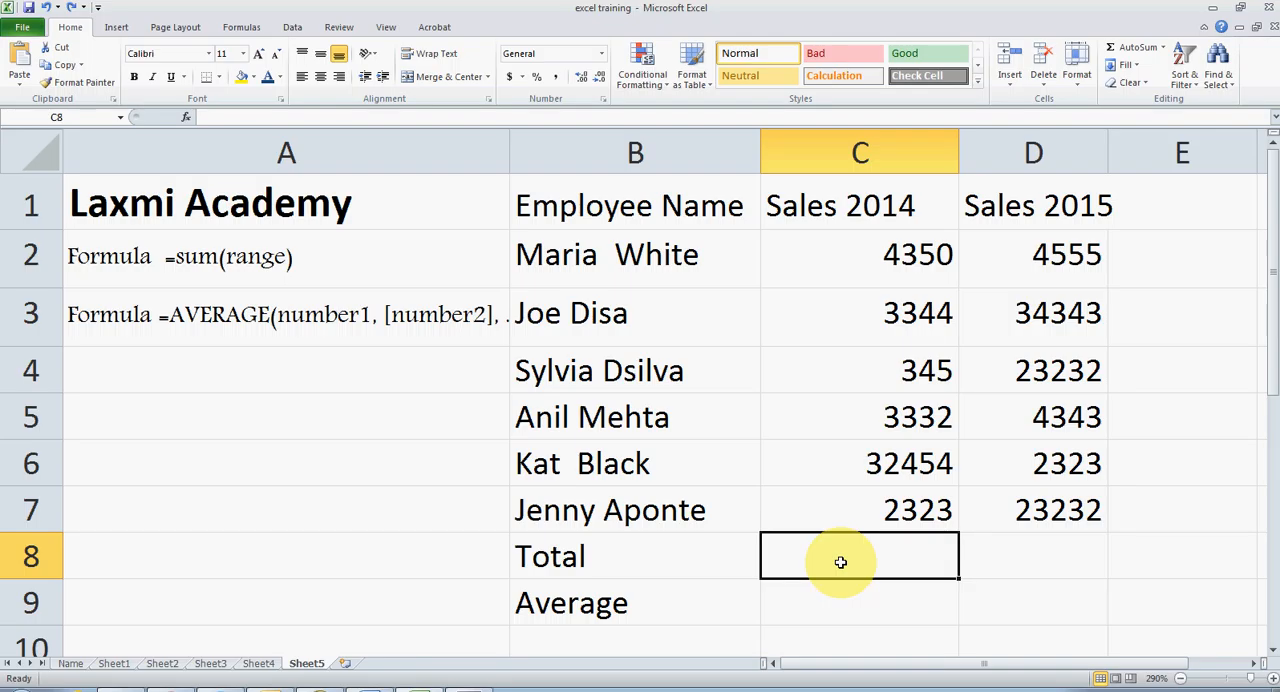
text(=su)
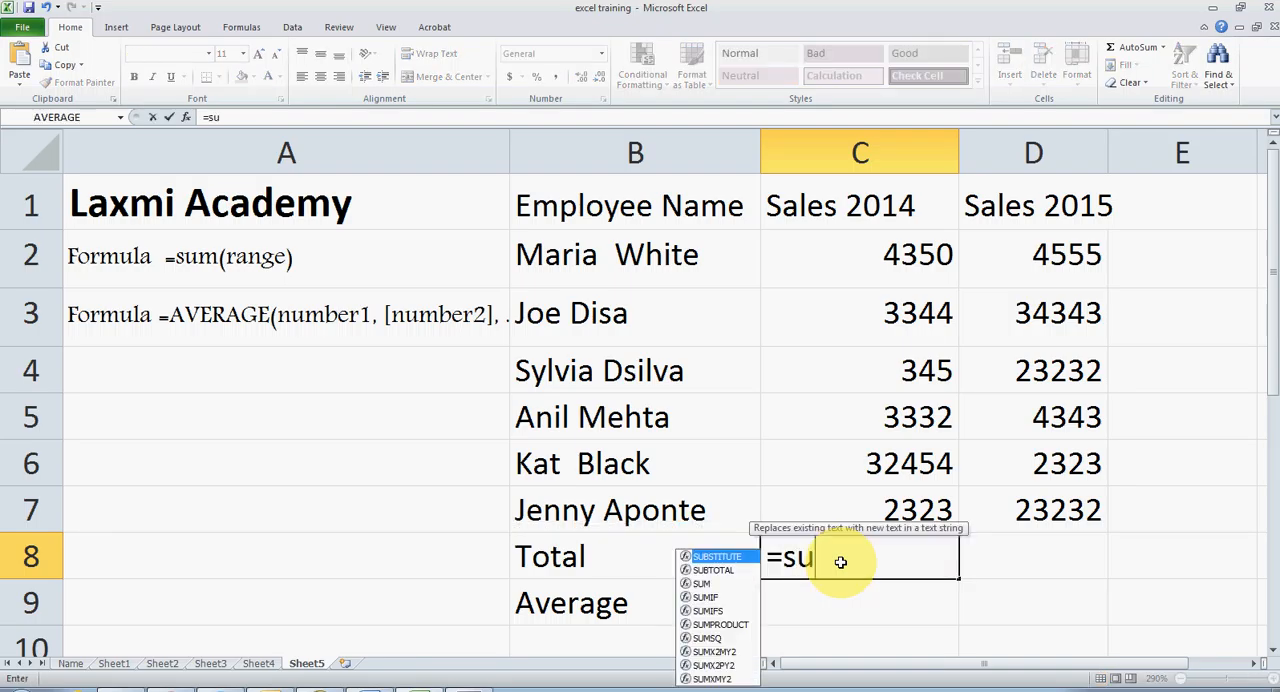
text(m()
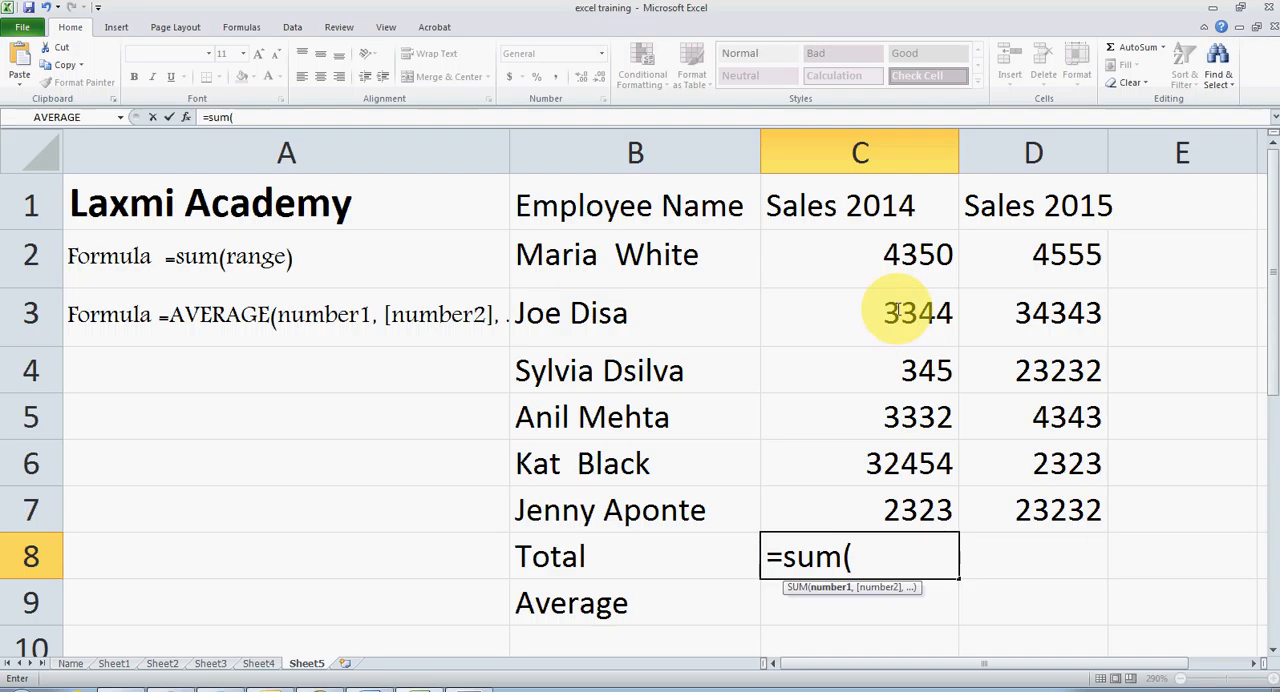
click(917, 259)
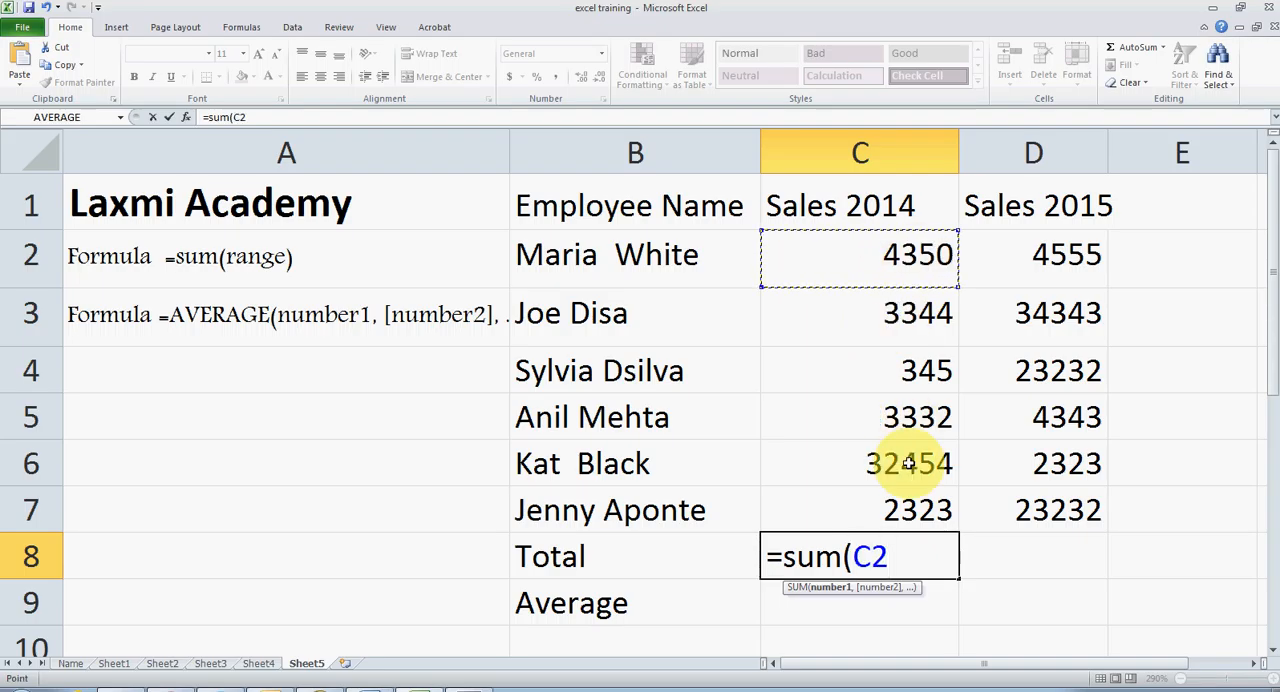
shift+click(913, 514)
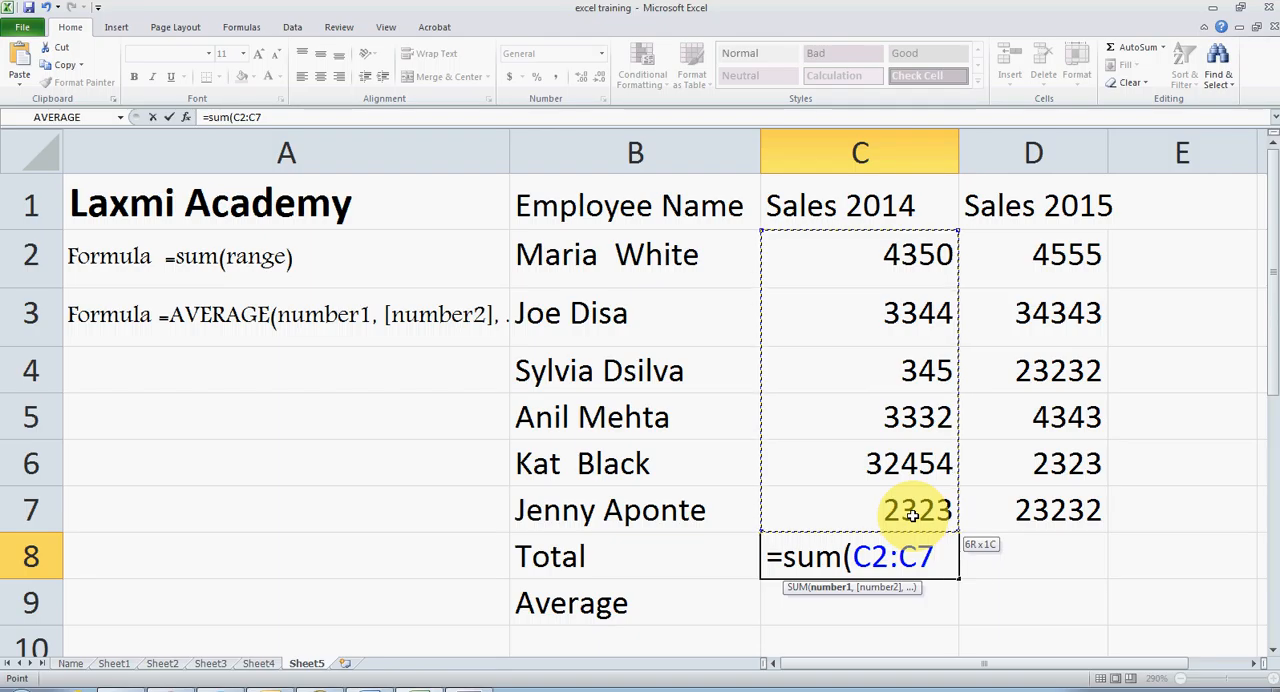
text())
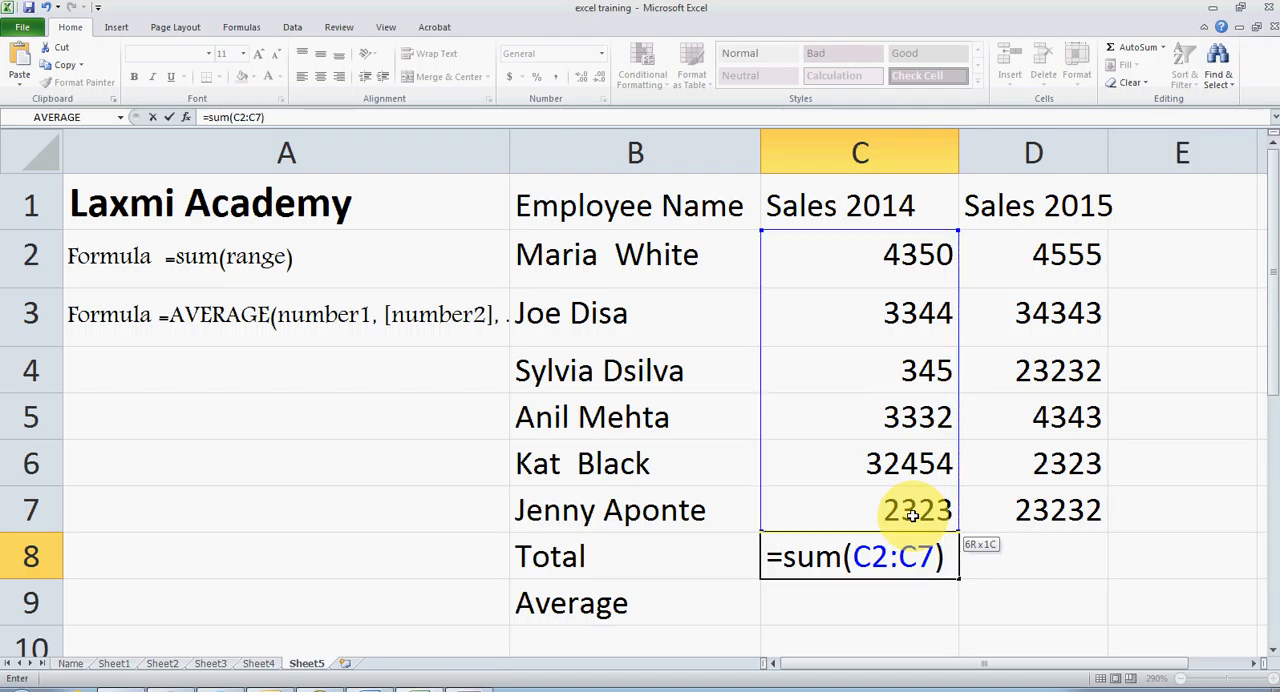
key(Return)
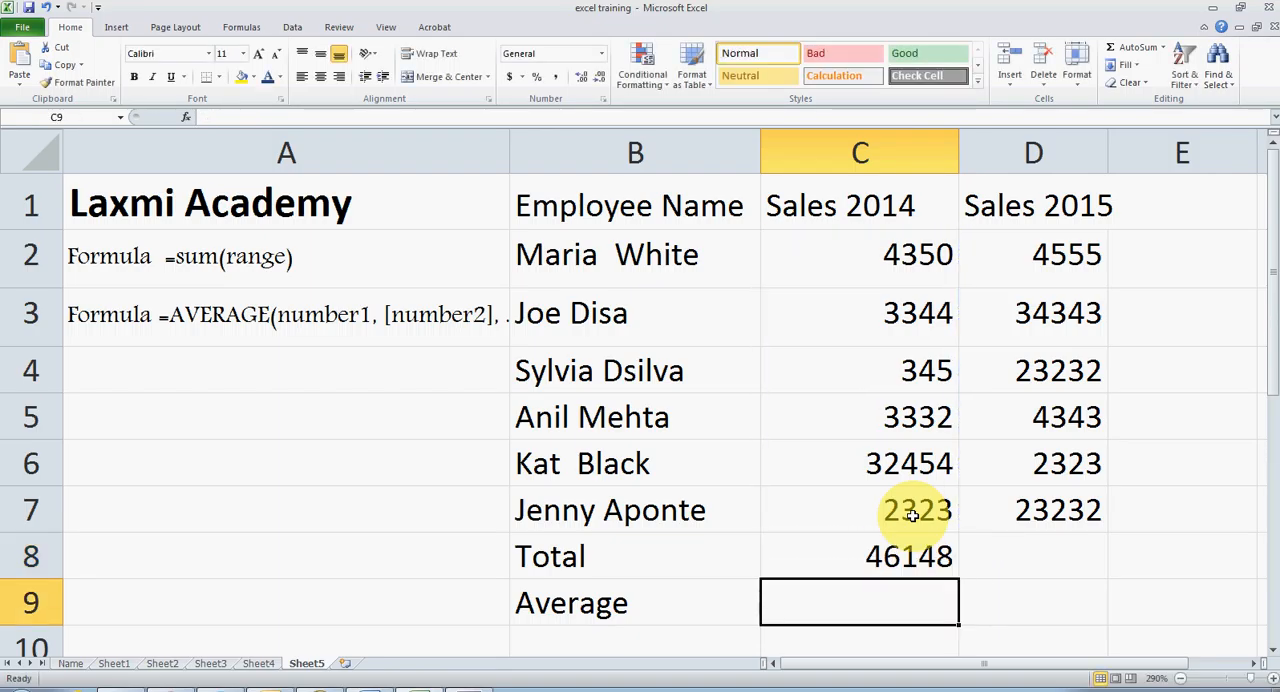
click(909, 566)
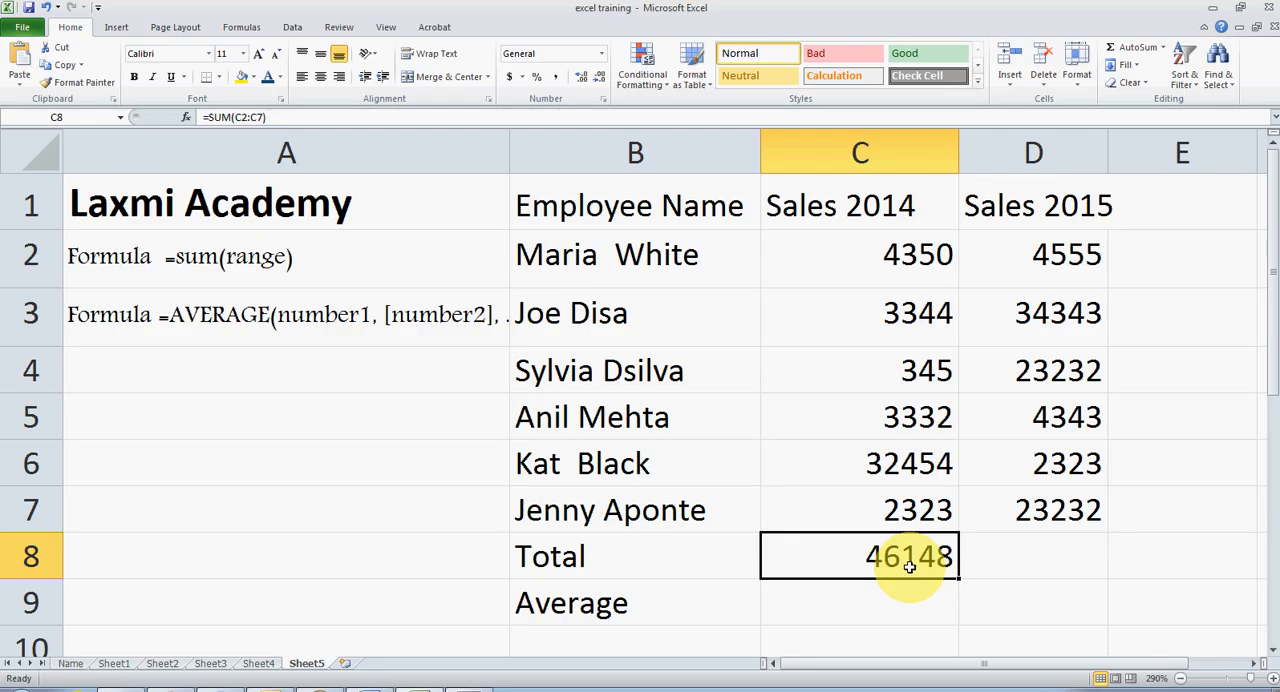
Total the Sales 2015 figures in cell D8 by searching for and inserting the SUM function with range D2:D7.
click(1018, 556)
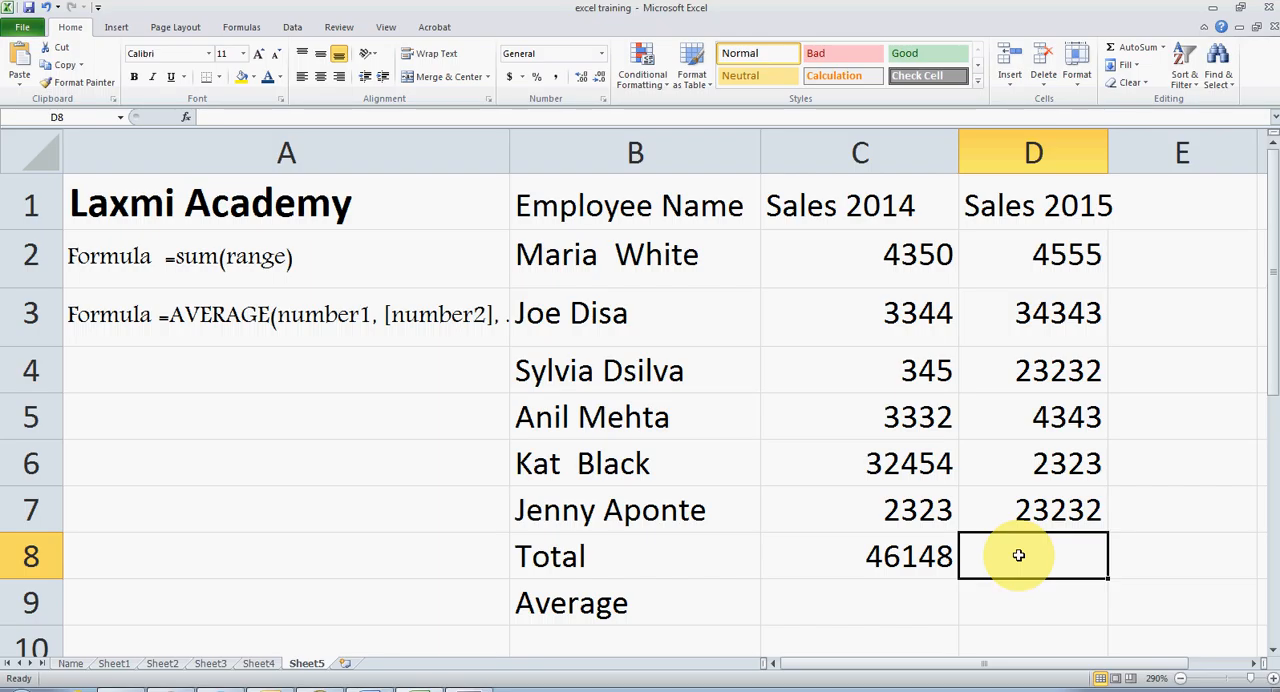
click(250, 30)
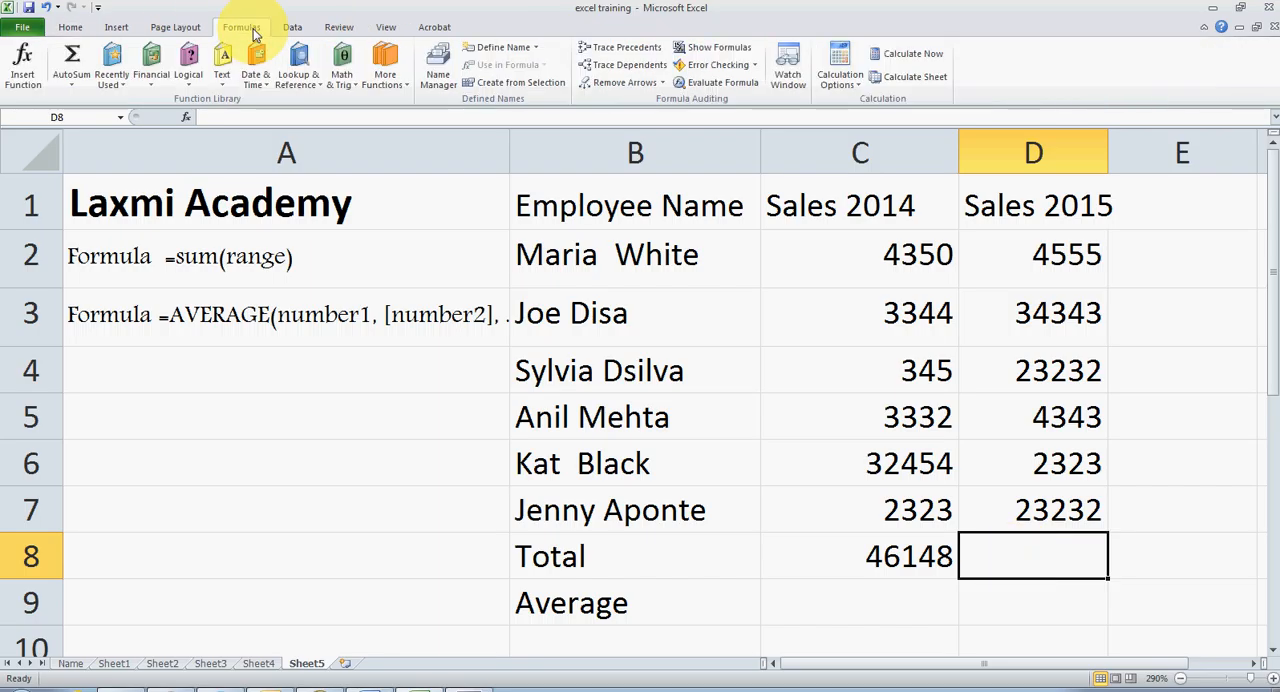
click(22, 65)
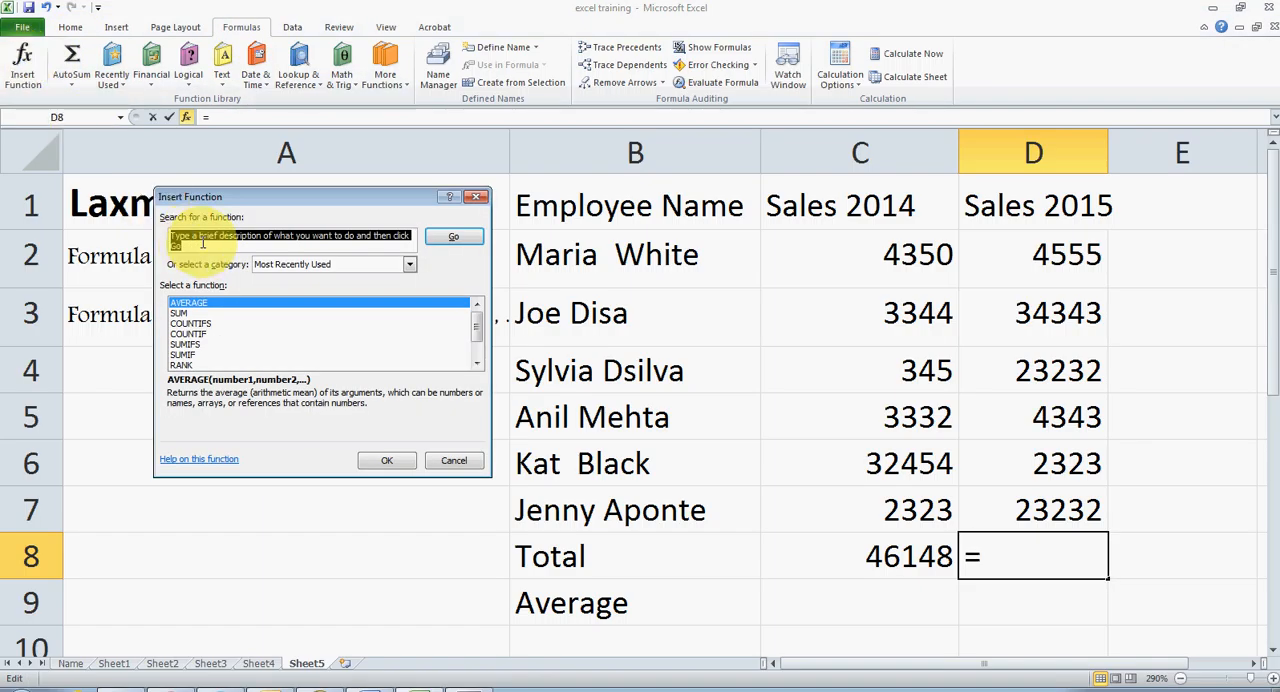
text(sum)
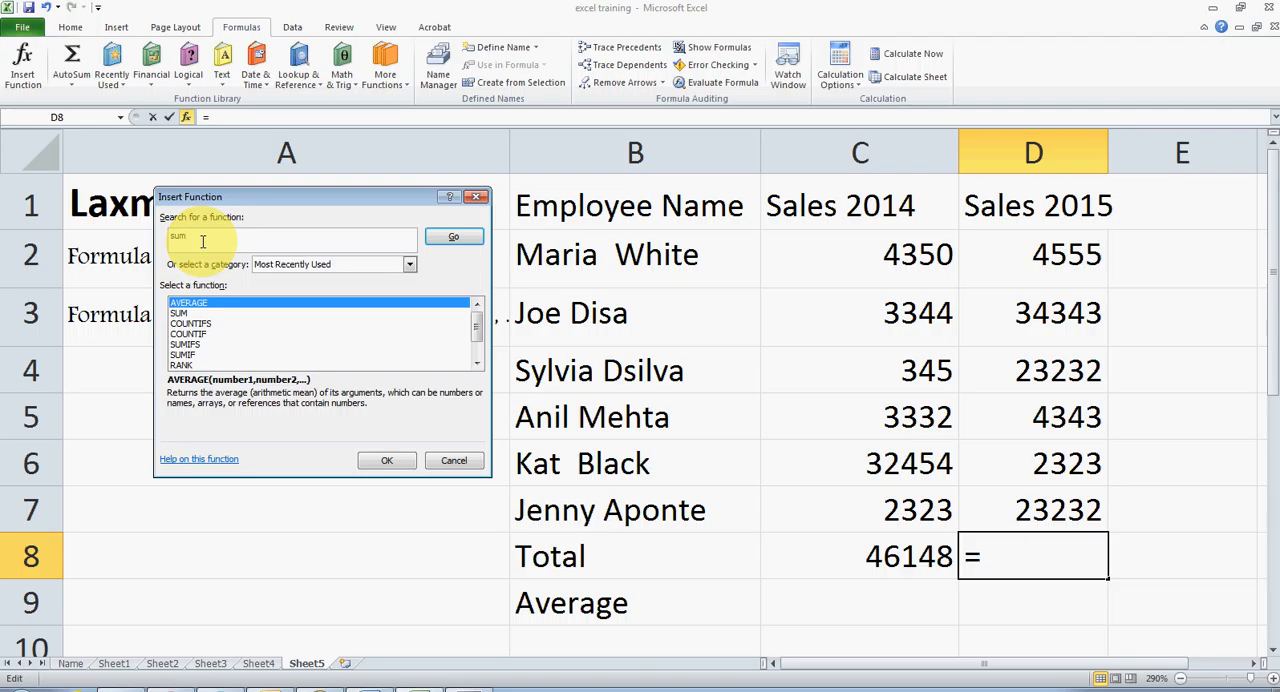
click(453, 237)
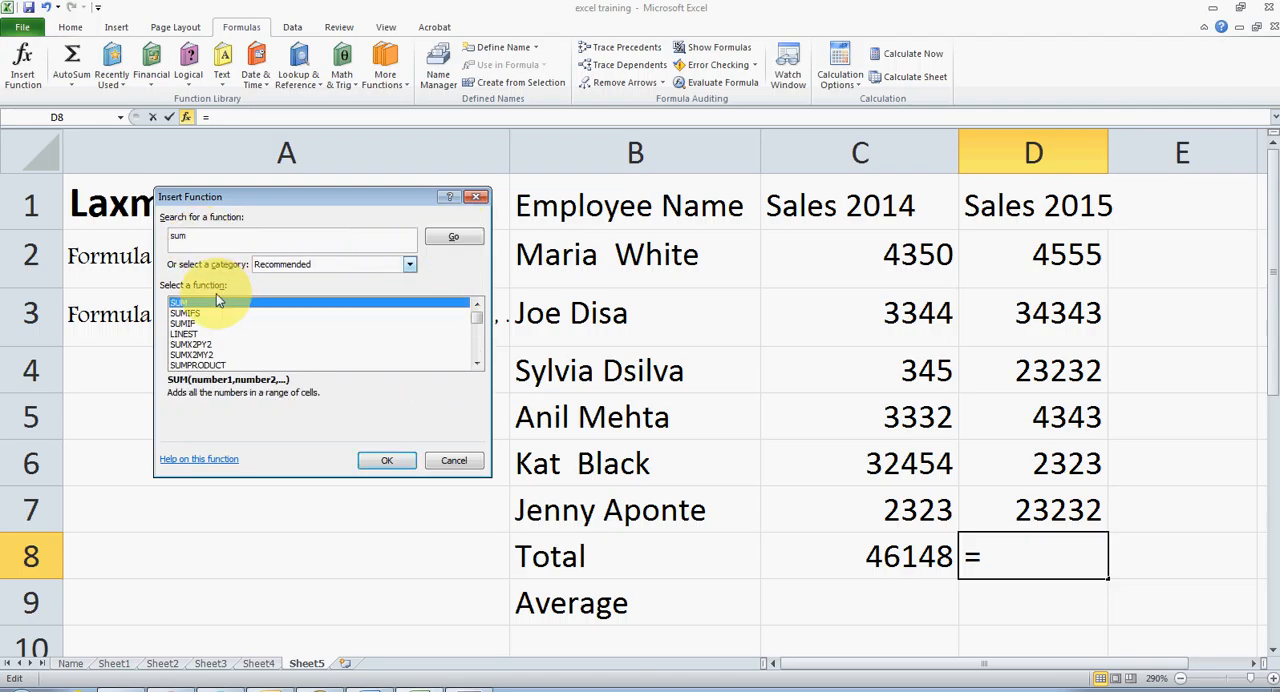
click(380, 459)
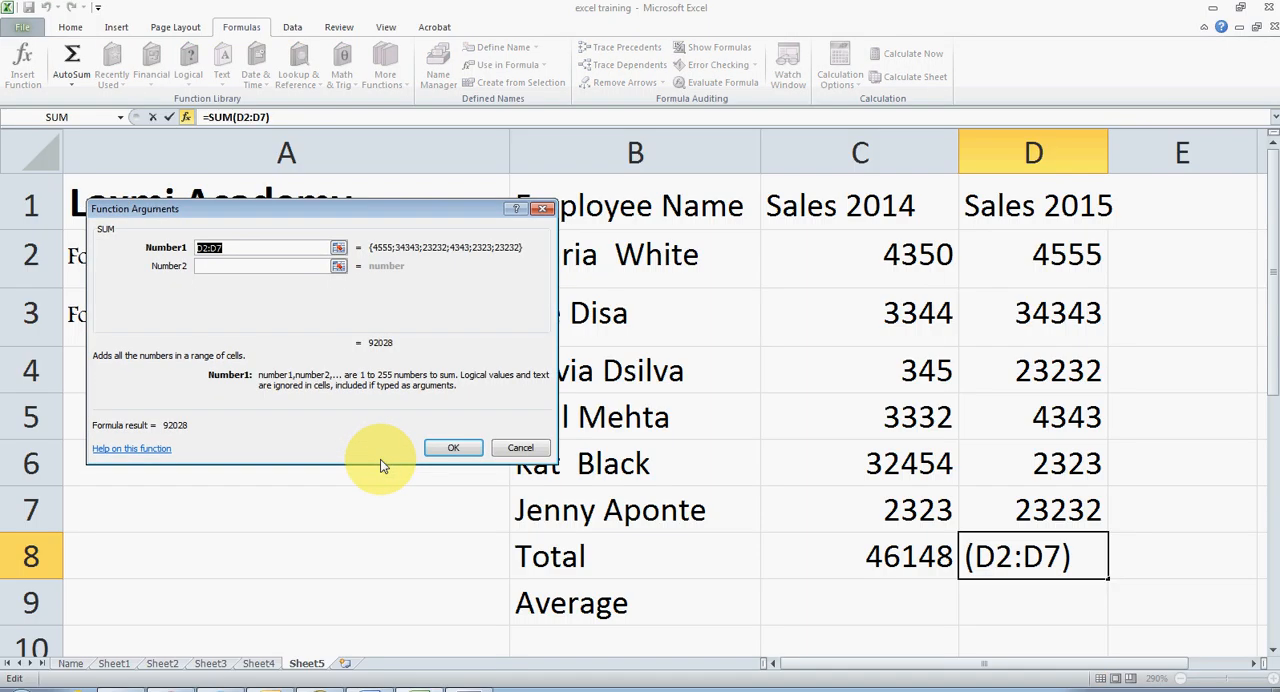
click(1021, 247)
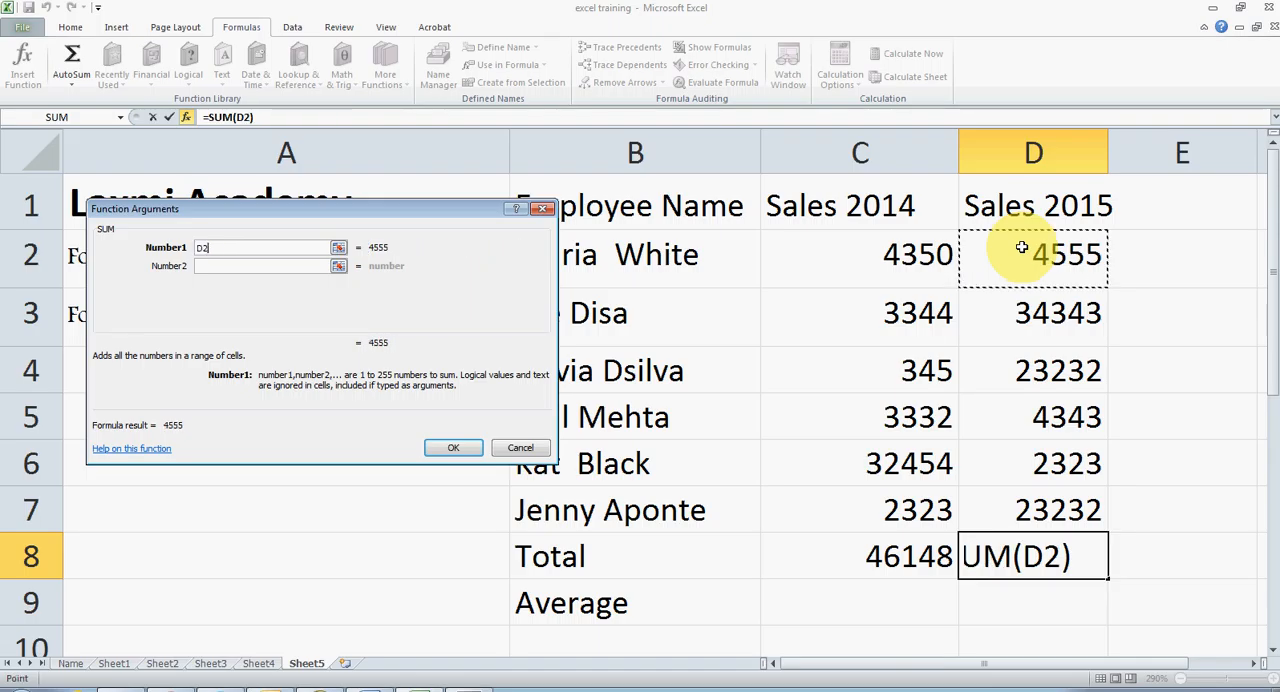
drag(1021, 247, 1058, 507)
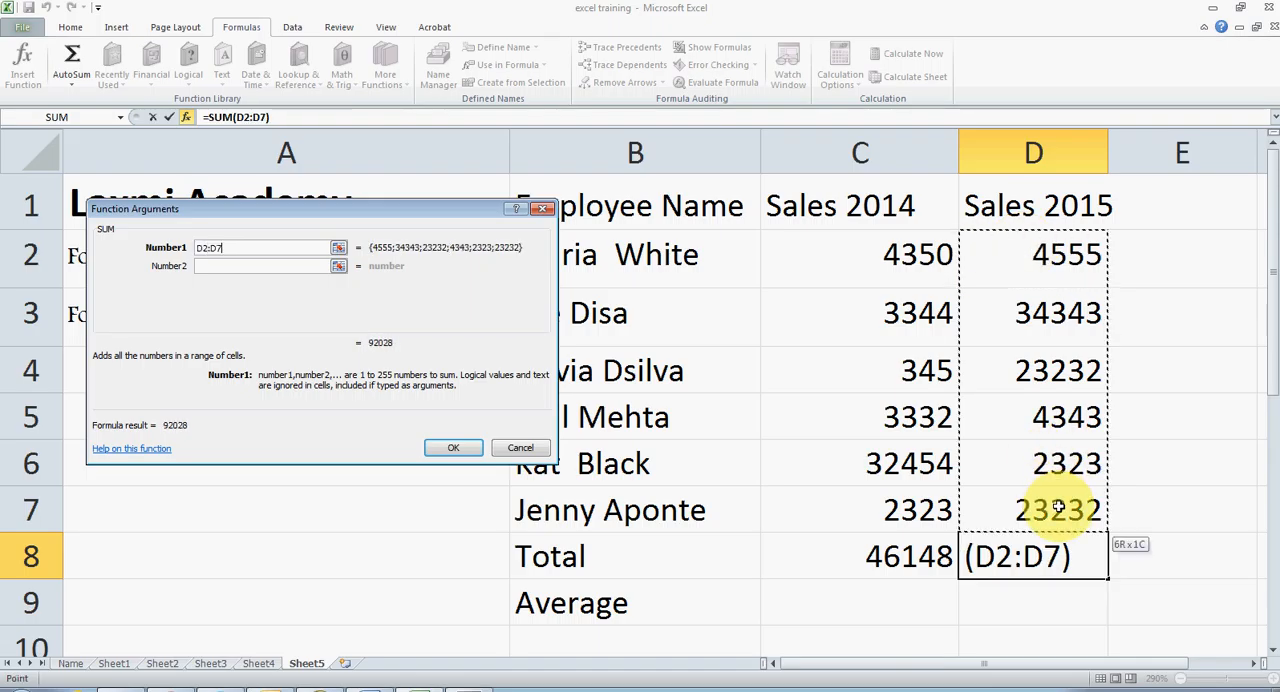
click(454, 448)
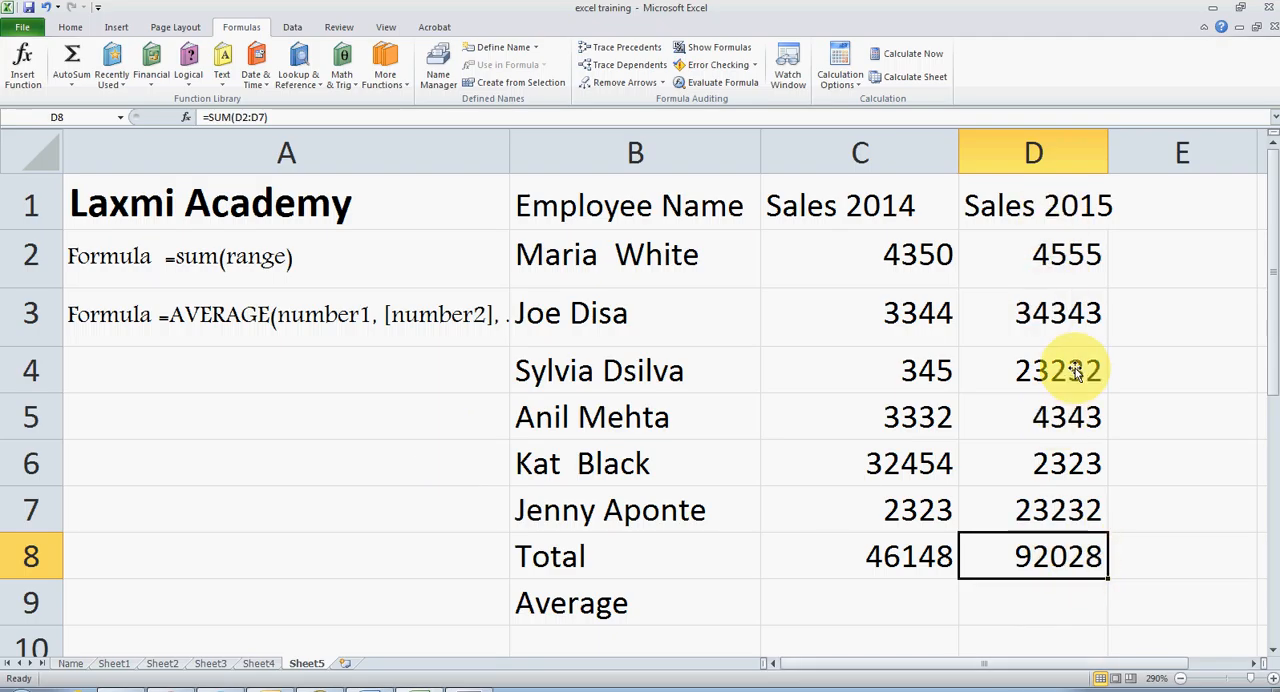
Add the first employee's two years of sales in E2 with =sum(C2:D2) and fill the formula down to E7.
click(1156, 258)
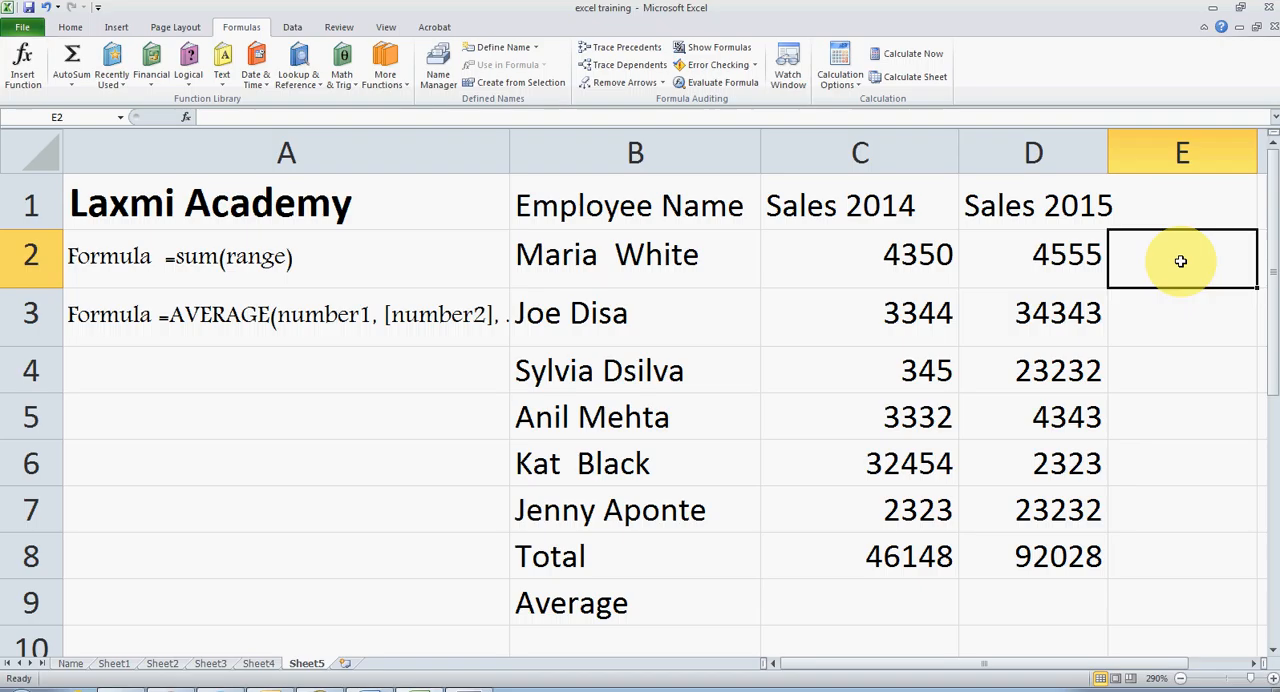
text(=sum)
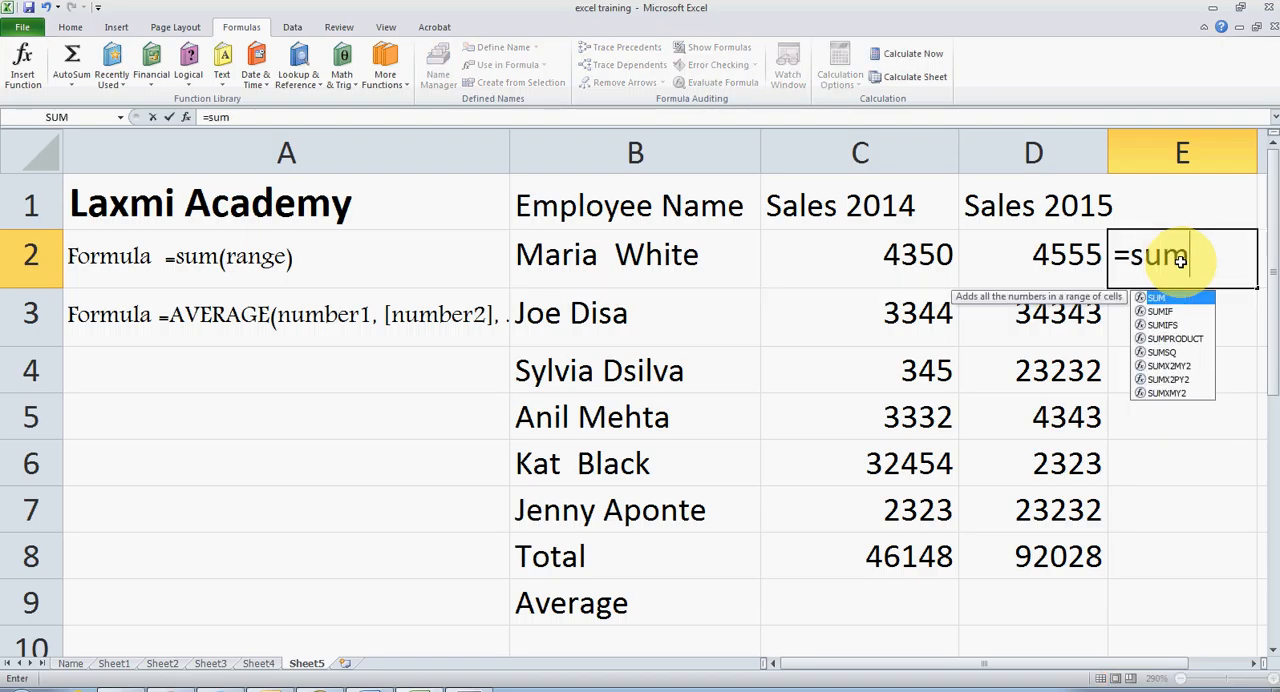
text(()
click(929, 251)
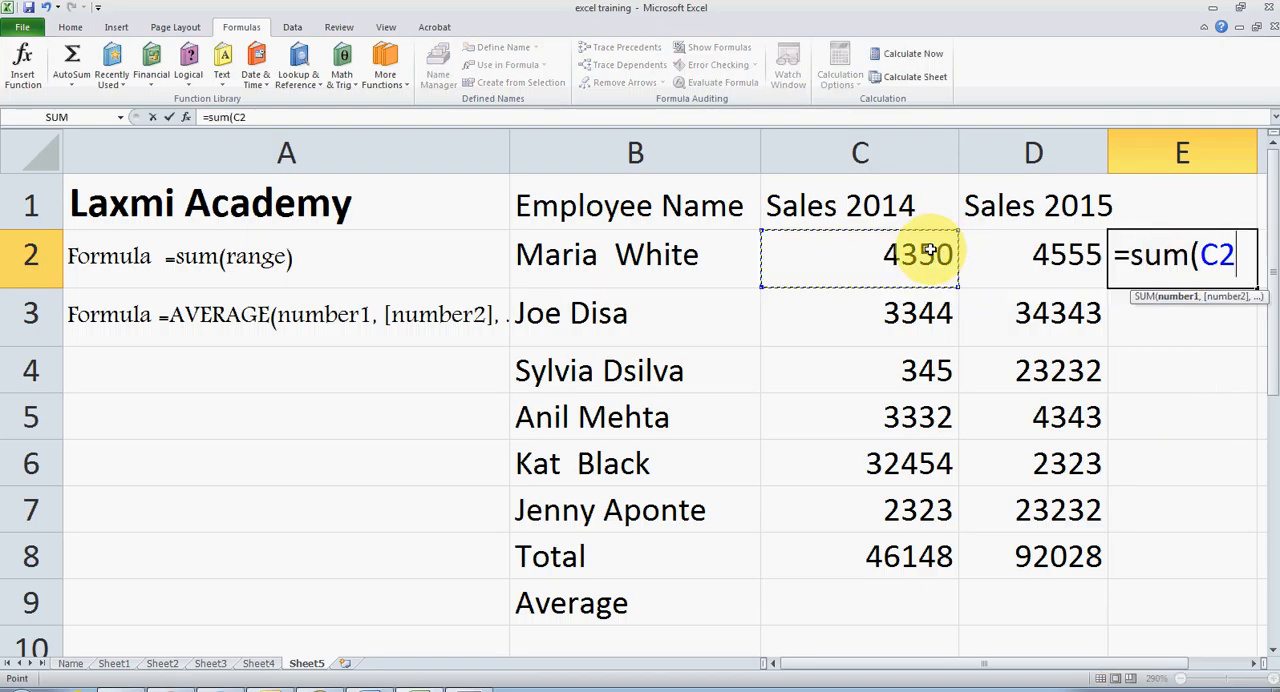
shift+click(1046, 251)
text())
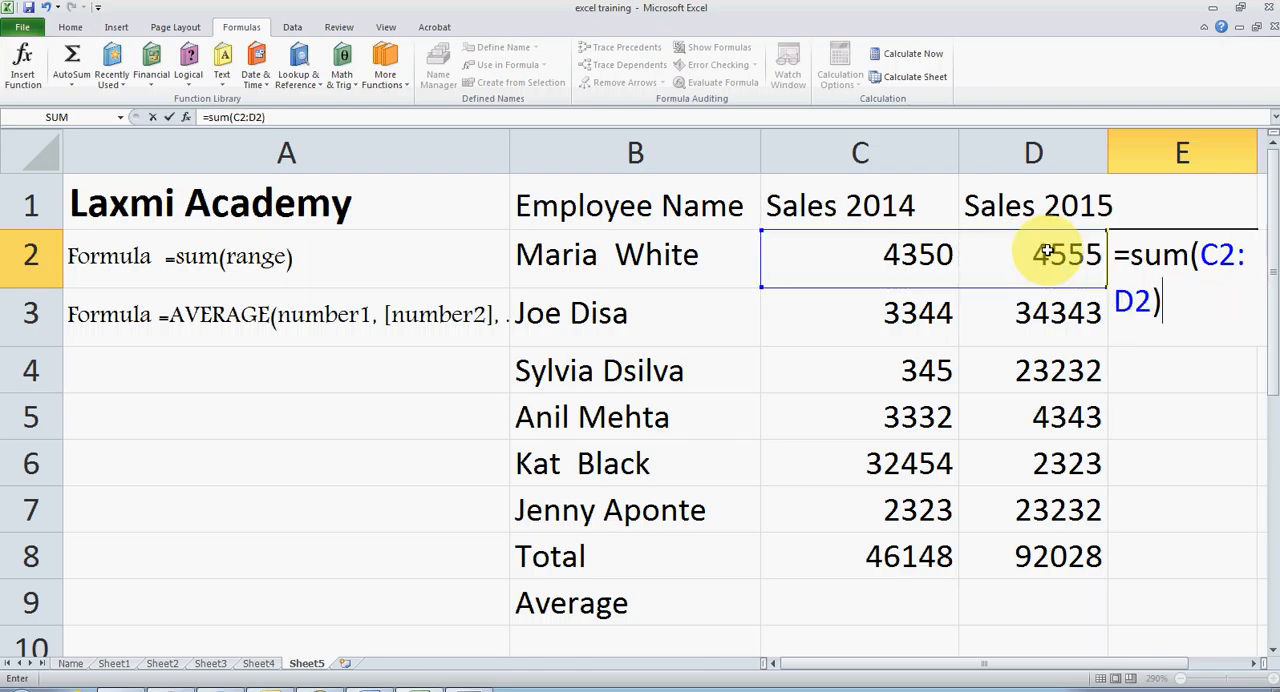
key(Return)
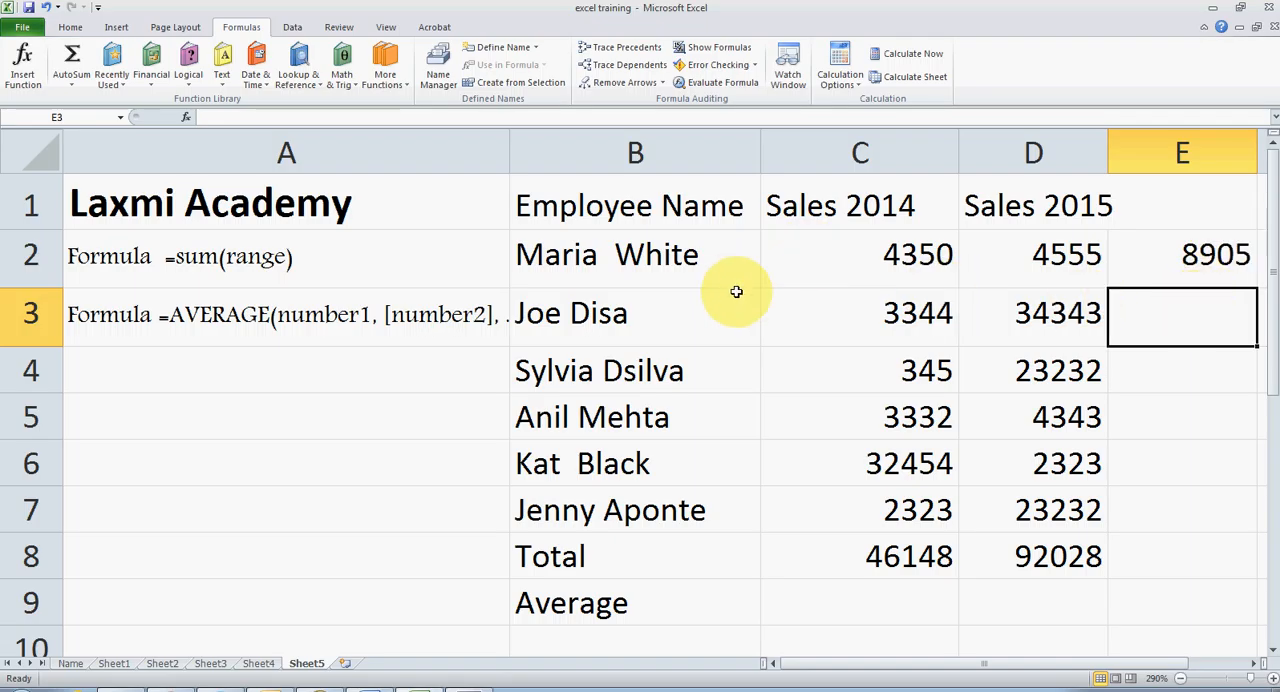
click(1232, 259)
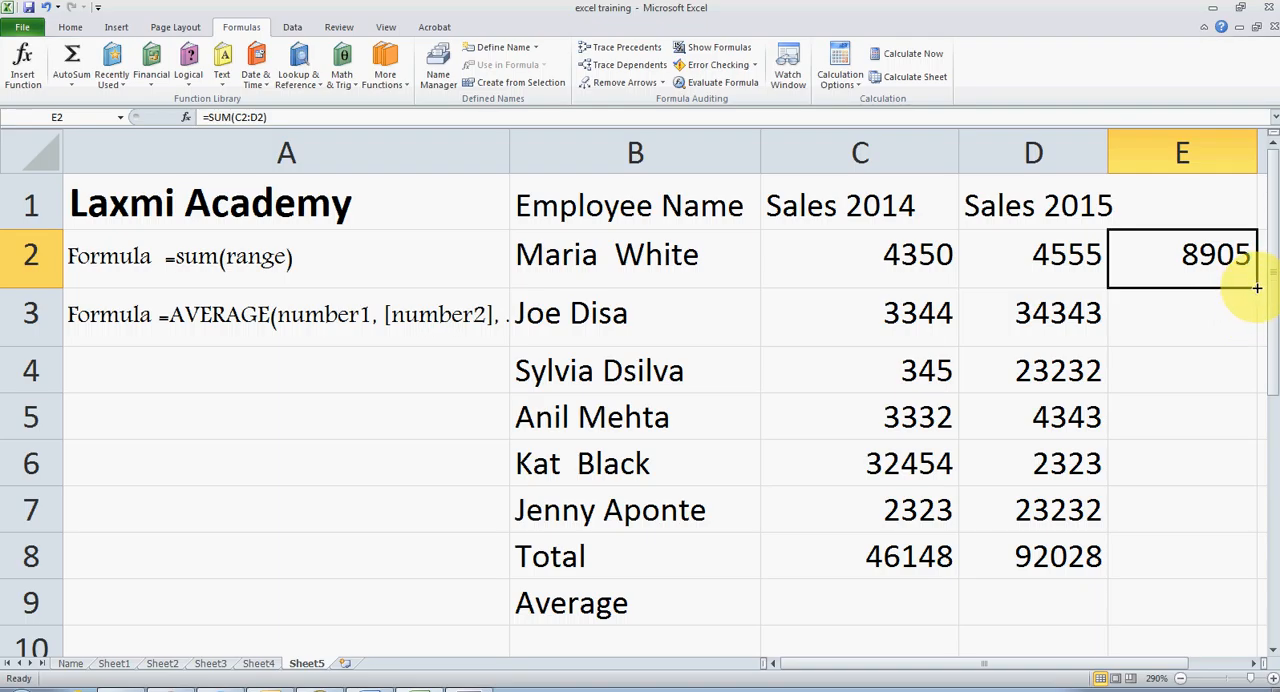
drag(1256, 288, 1245, 540)
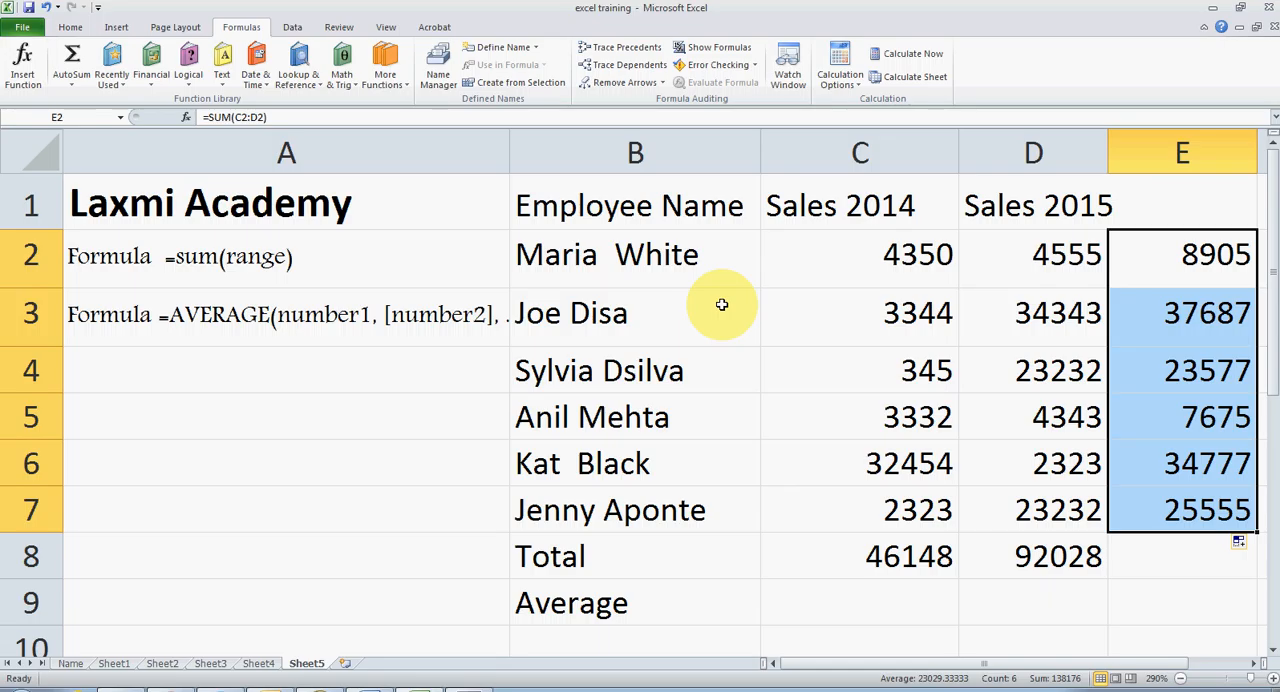
Calculate the average of the Sales 2014 figures in cell C9 with the formula =average(C2:C7).
click(875, 599)
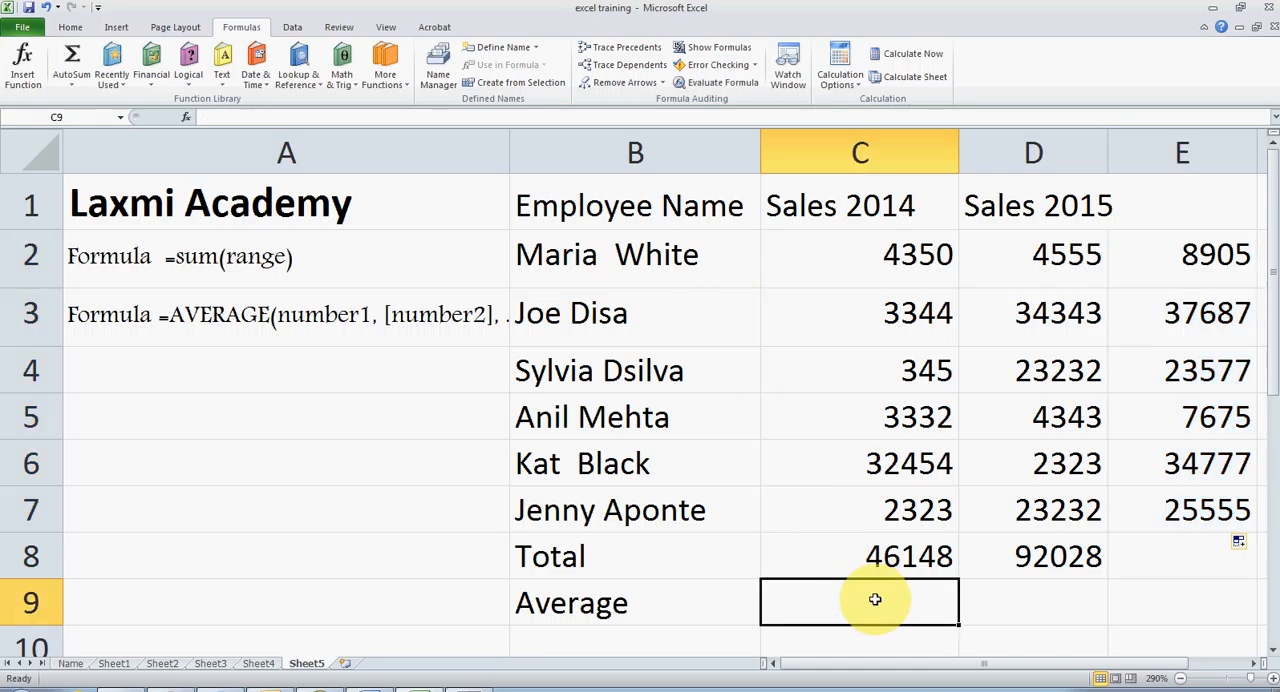
text(=average)
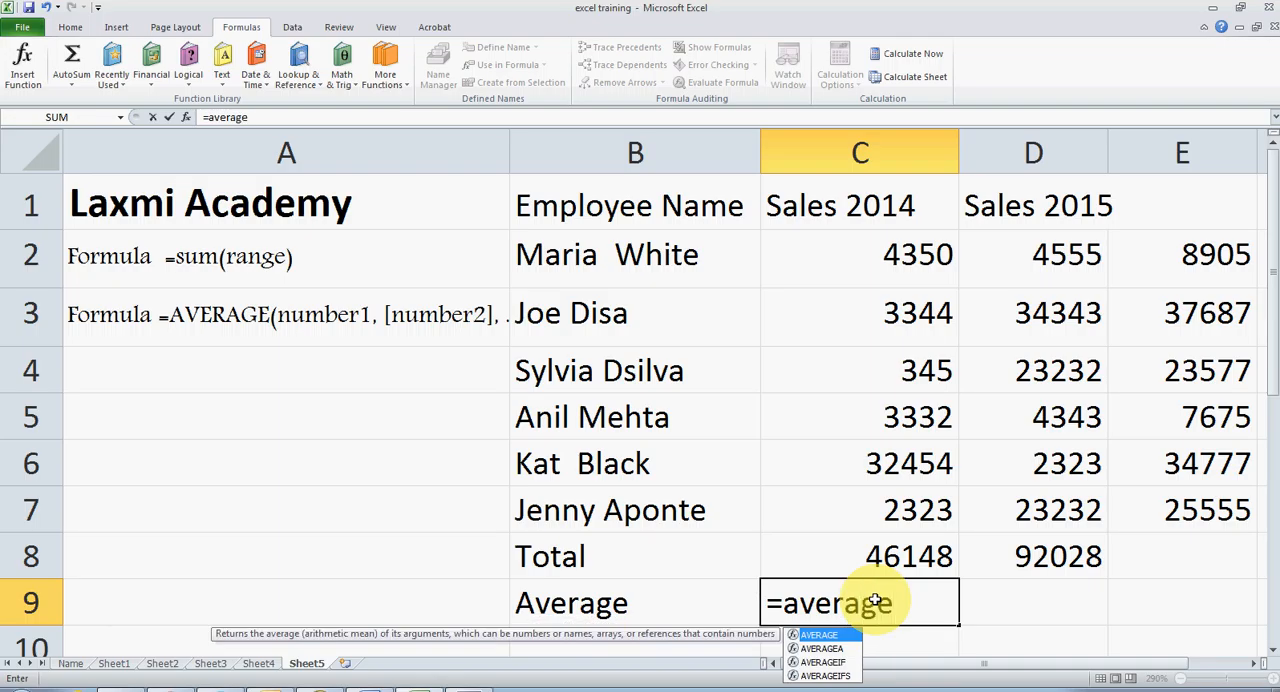
text(()
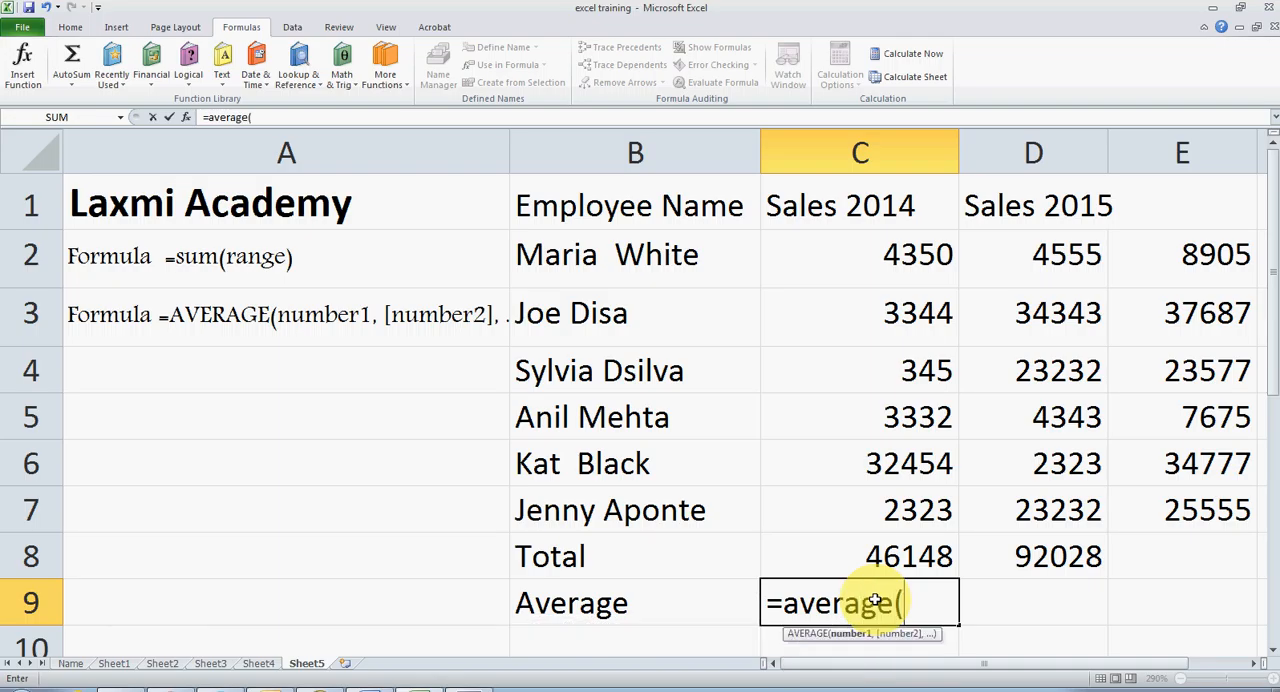
click(921, 262)
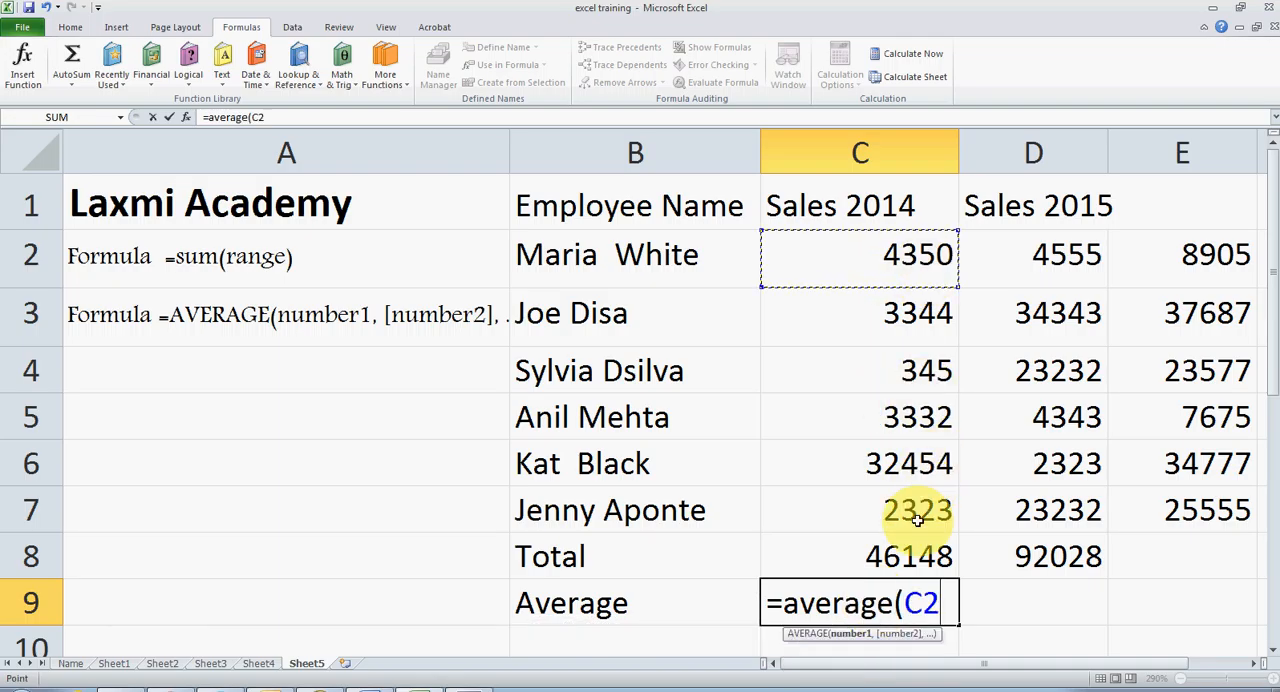
shift+click(915, 553)
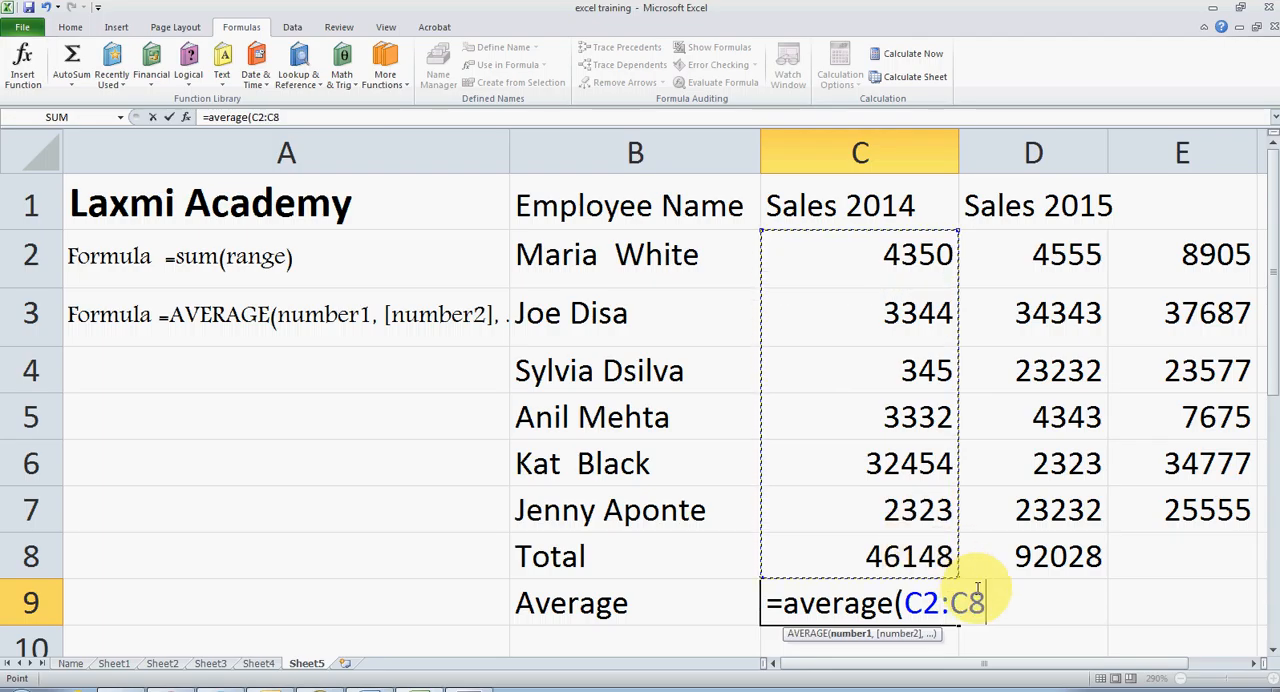
key(BackSpace)
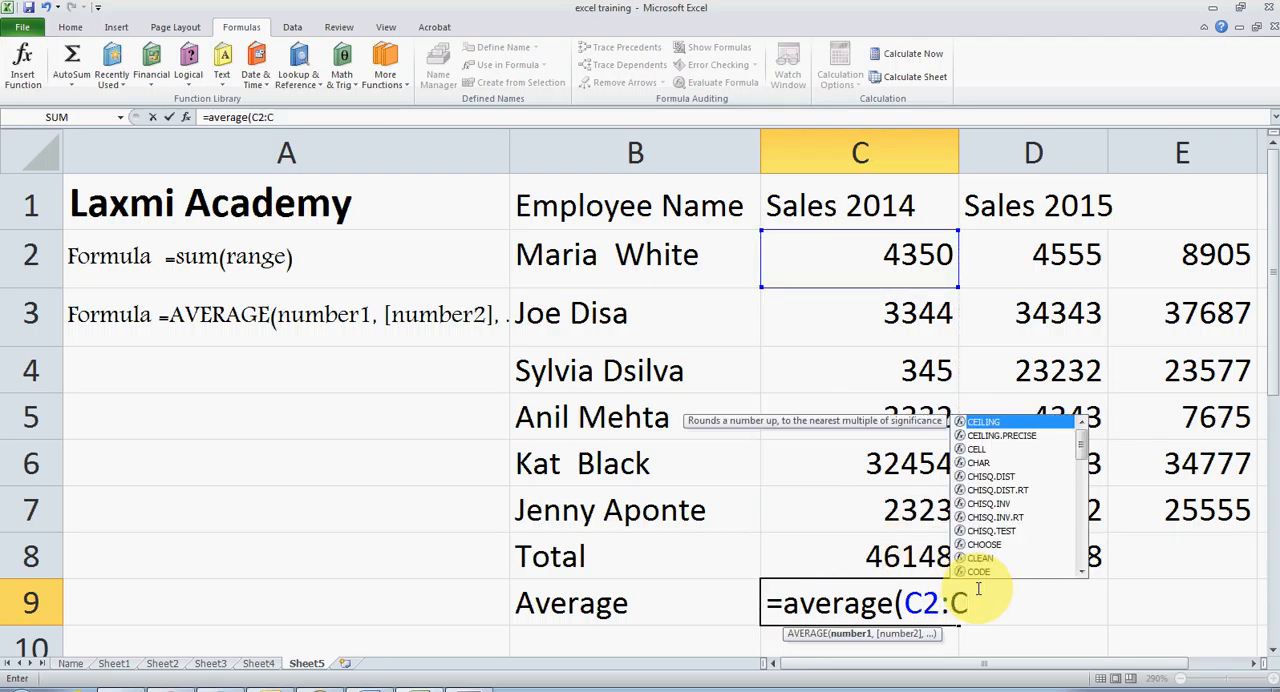
text(7)
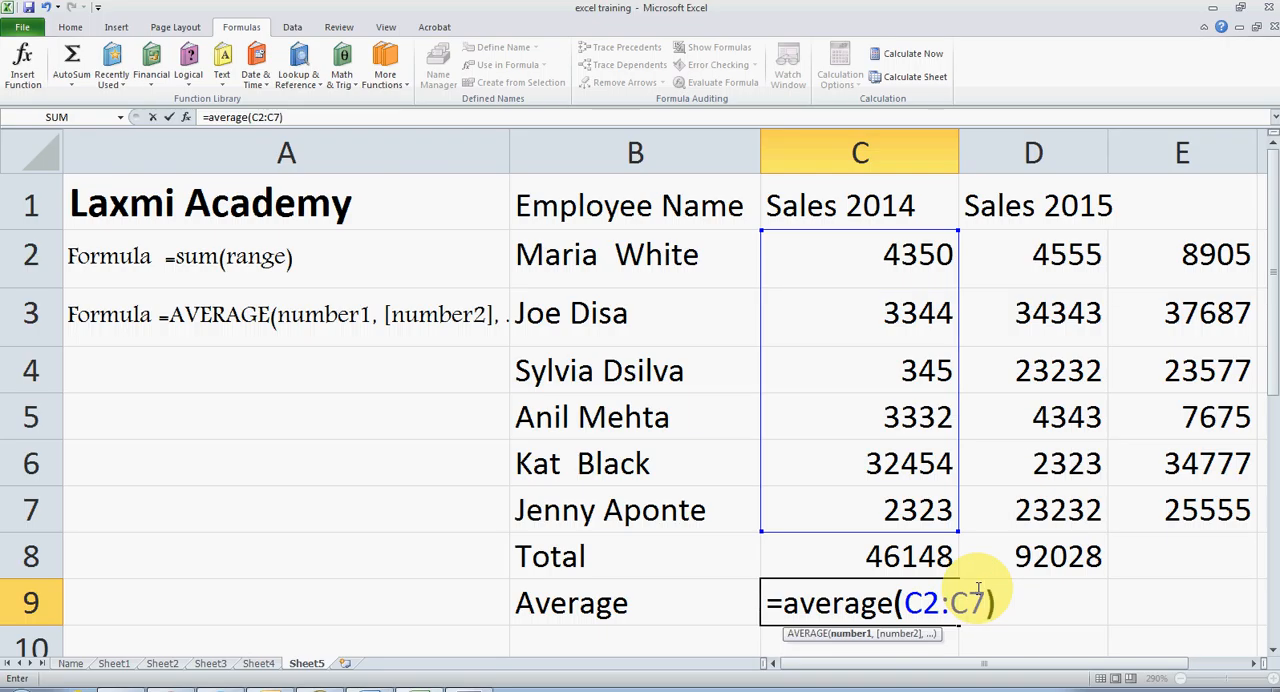
key(Return)
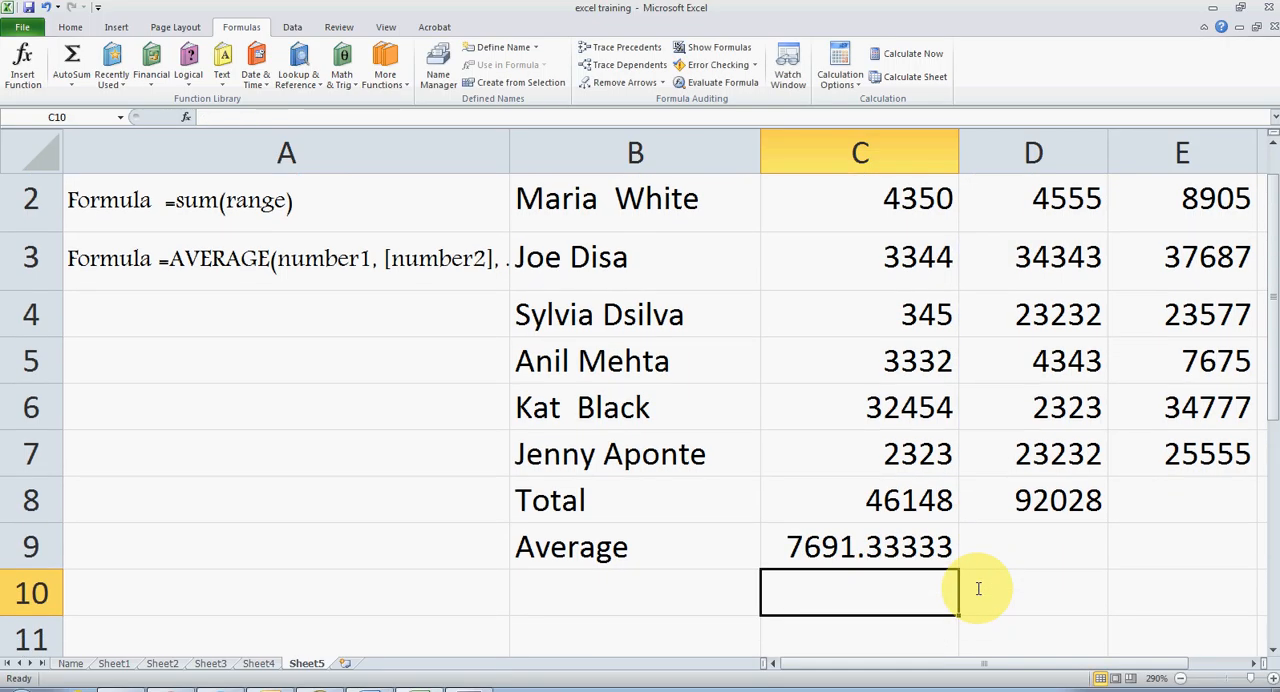
click(910, 553)
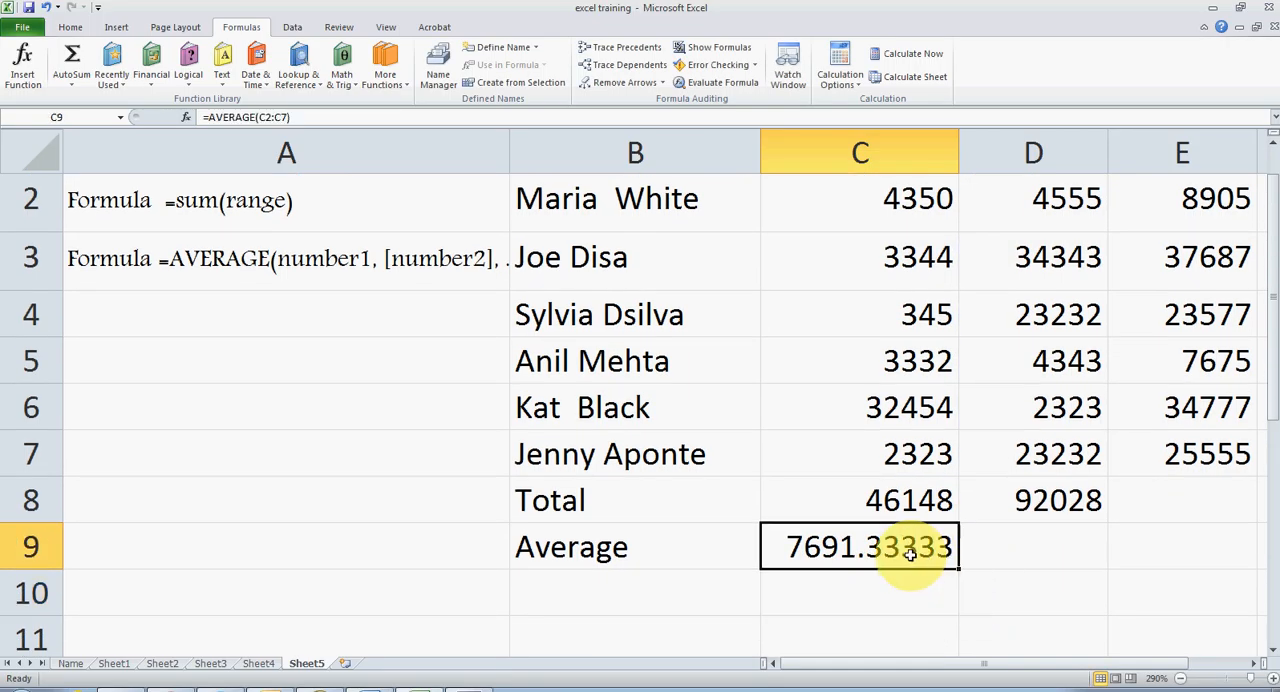
Calculate the average of the Sales 2015 figures in cell D9 by searching for and inserting the AVERAGE function with range D2:D7.
click(1022, 548)
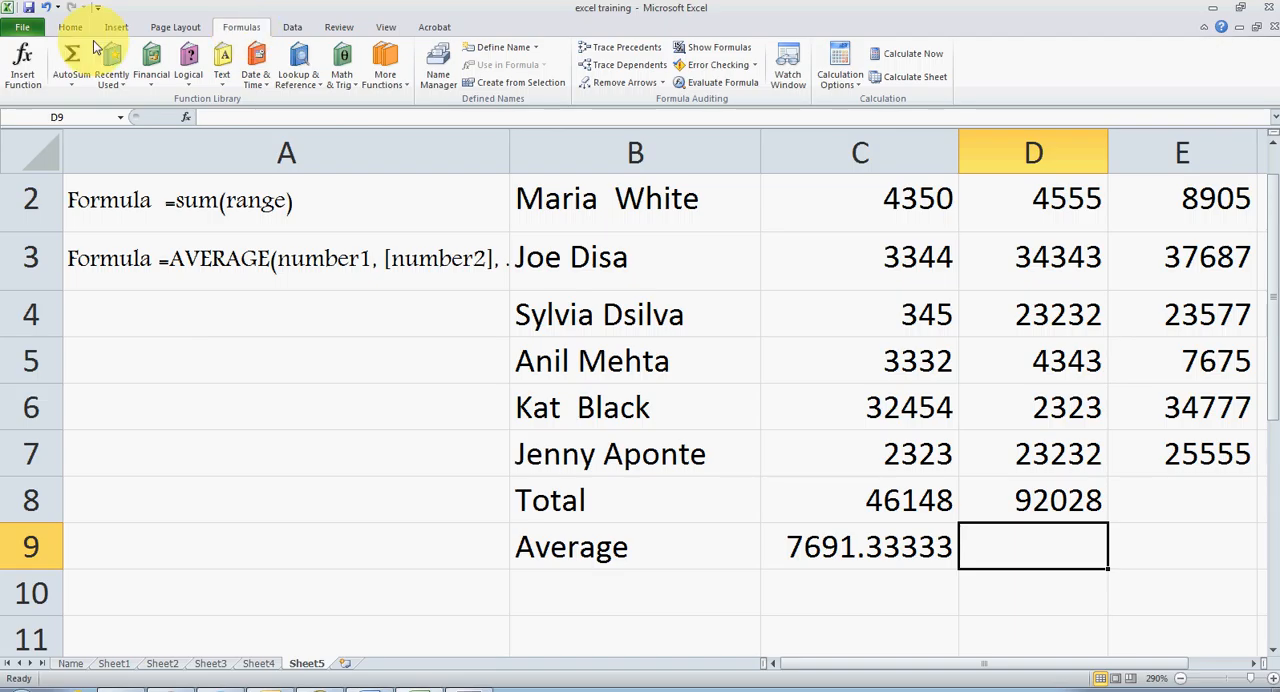
click(20, 62)
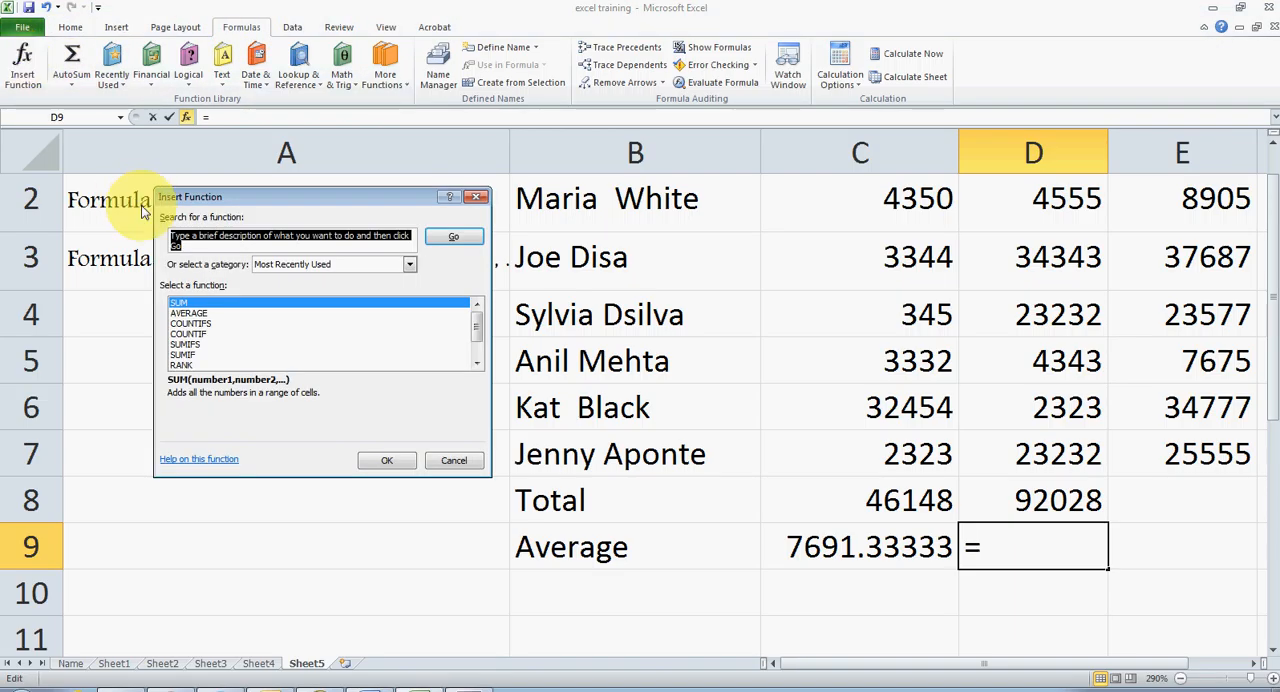
text(average)
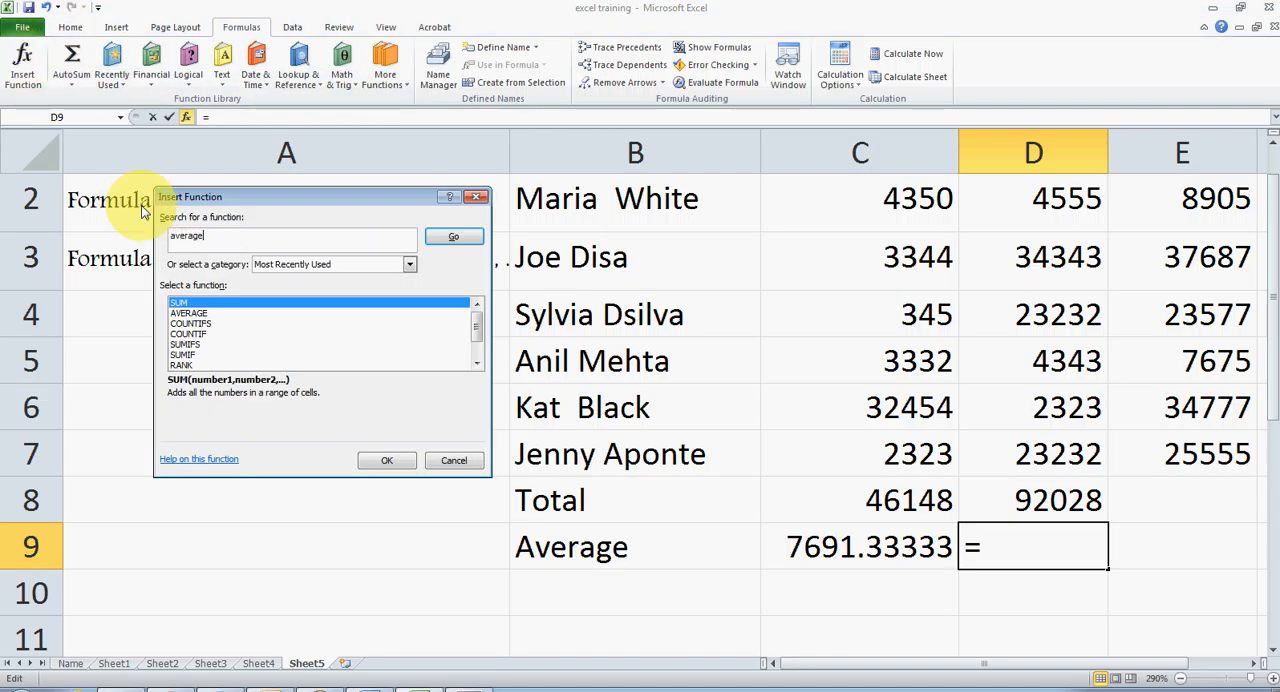
click(453, 236)
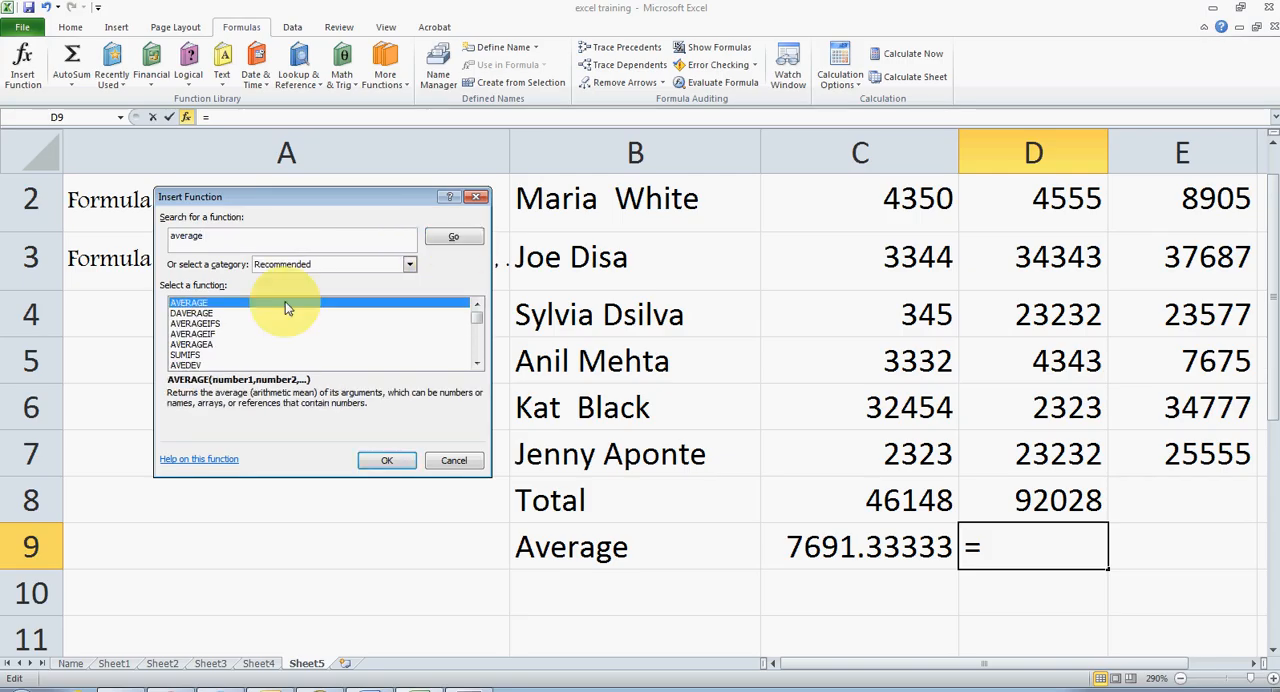
double_click(184, 304)
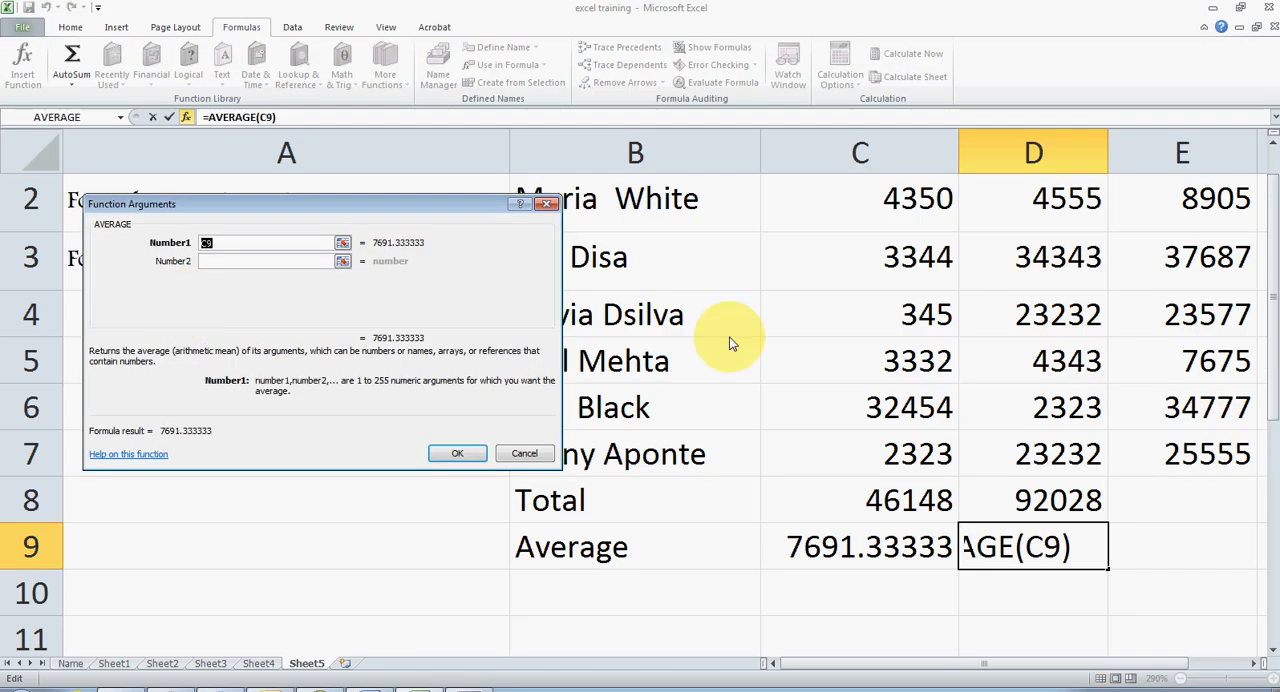
click(1060, 205)
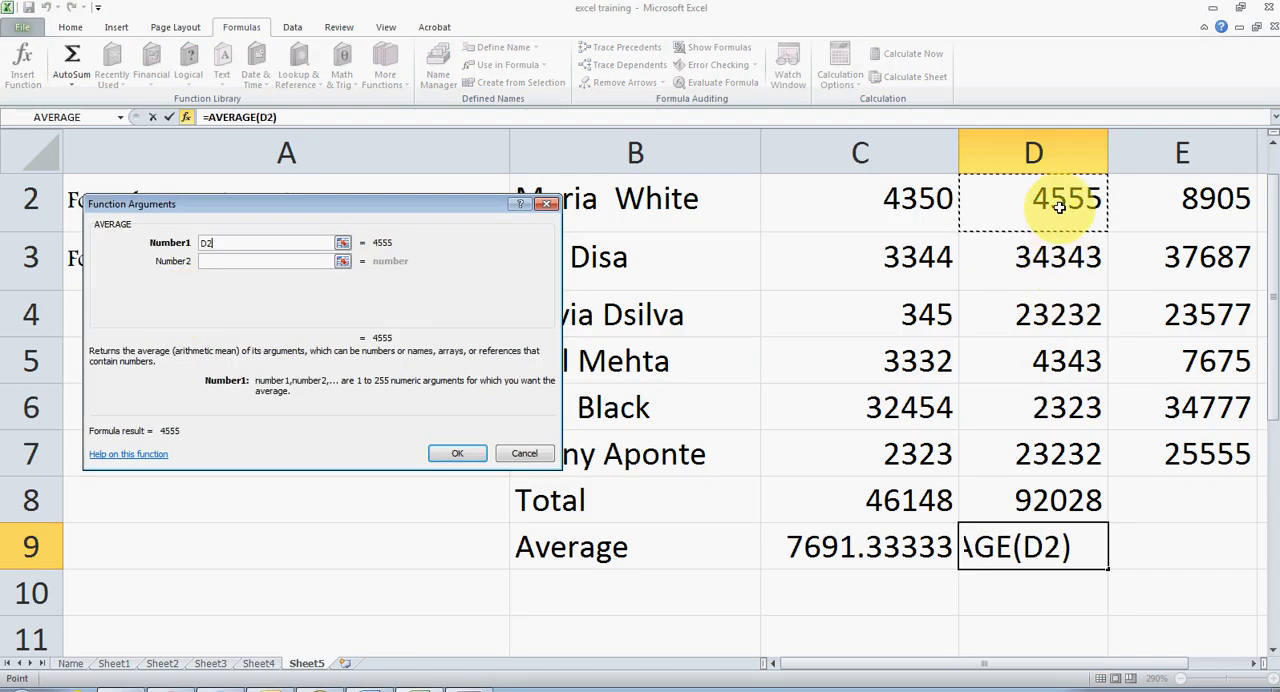
shift+click(1063, 451)
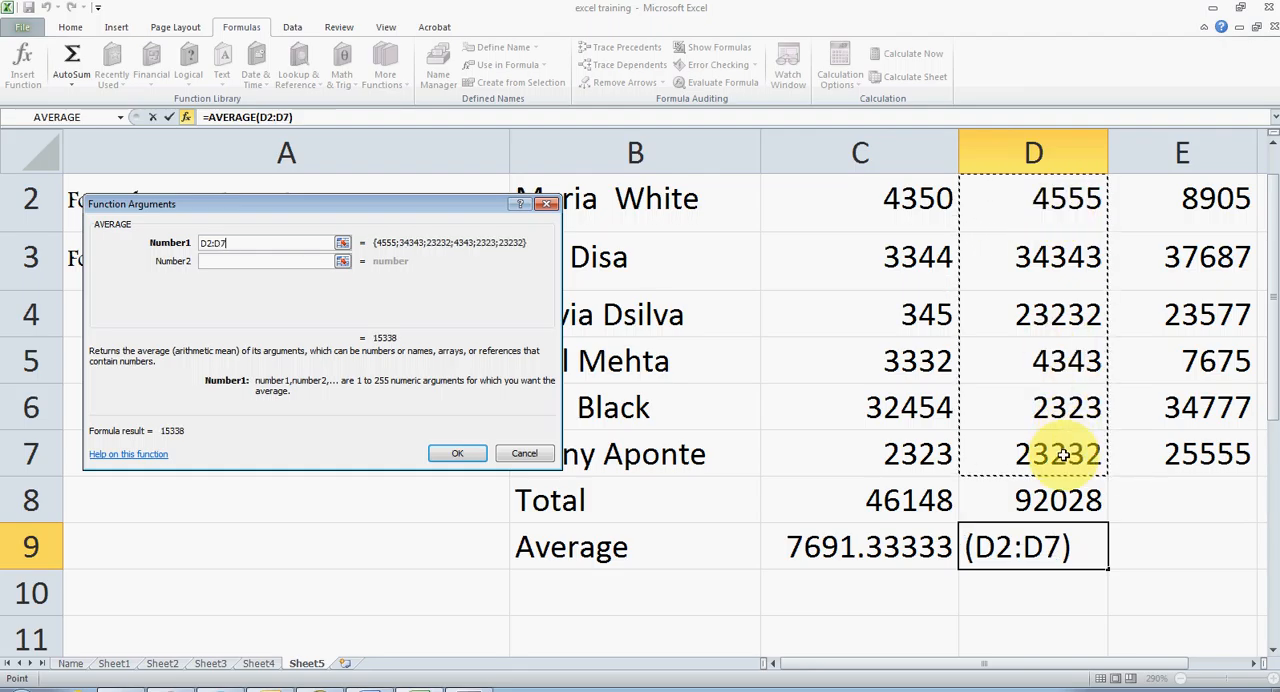
click(457, 455)
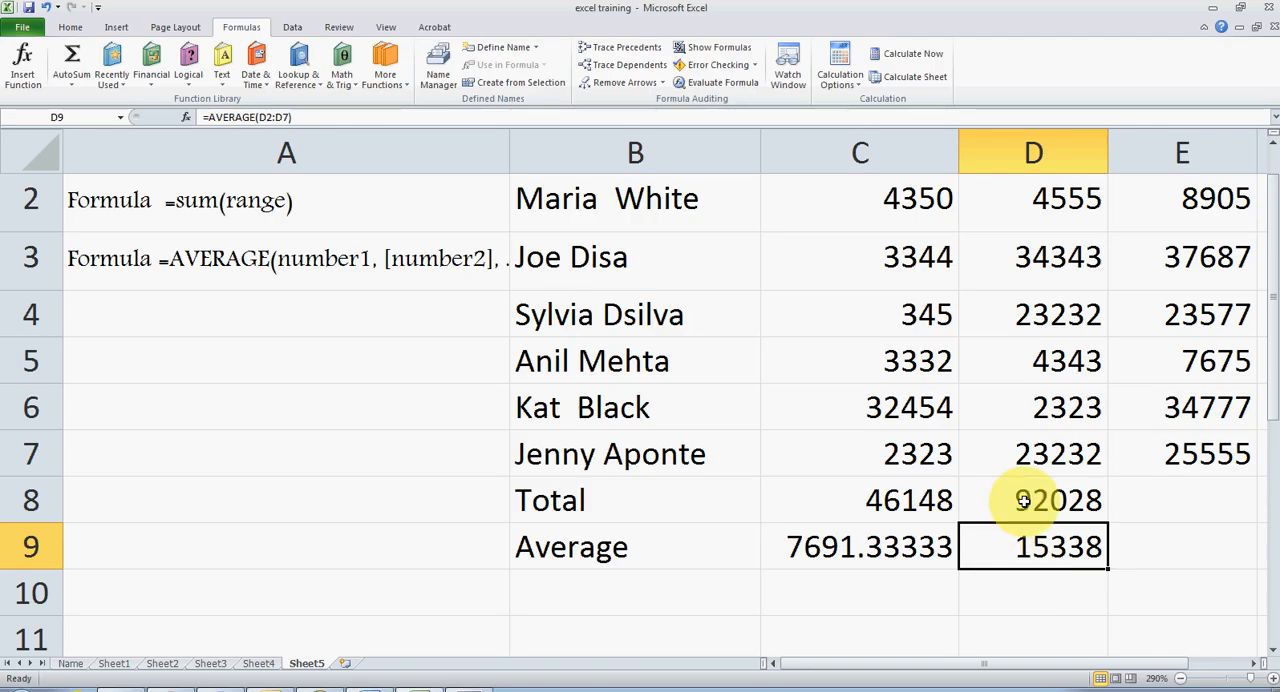
Fill the Total label cell B8 with yellow.
click(596, 494)
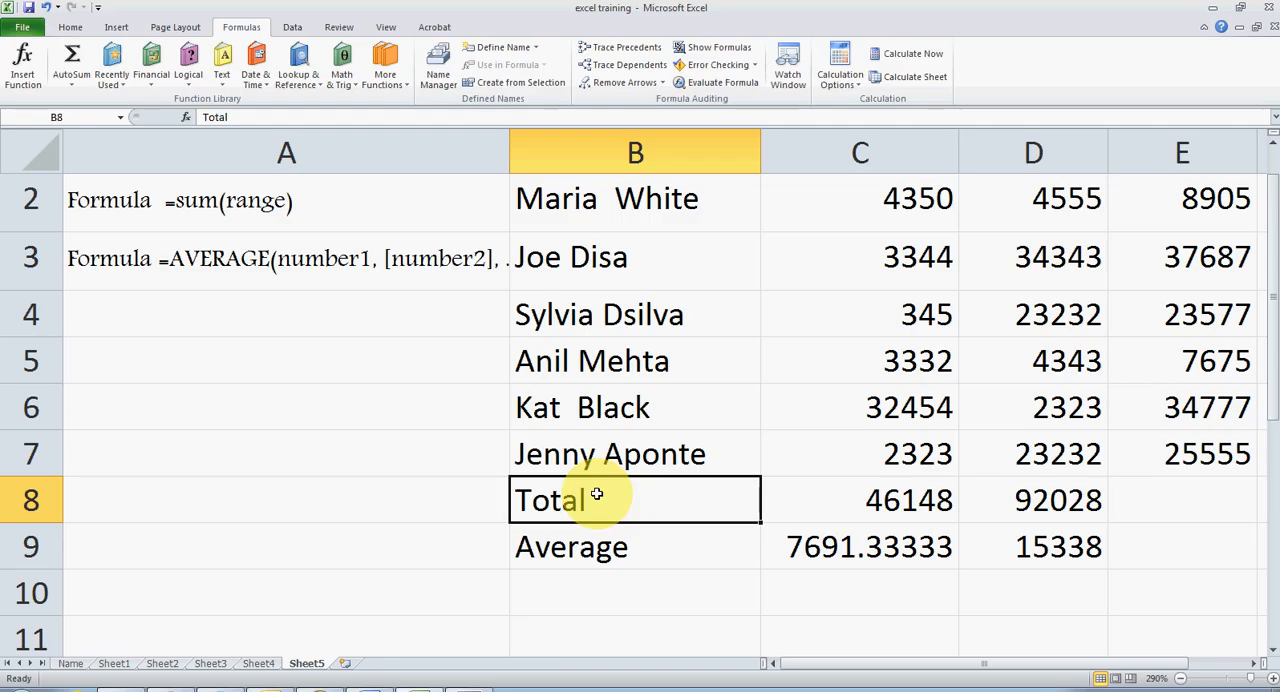
click(70, 27)
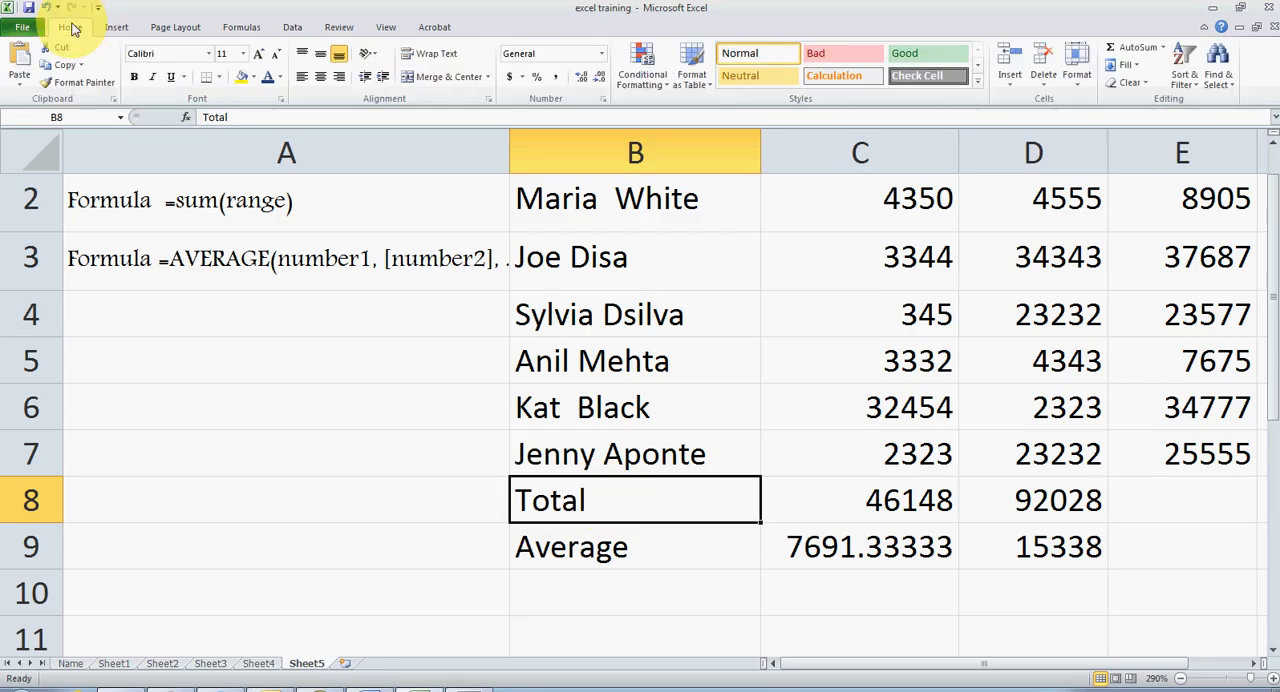
click(250, 78)
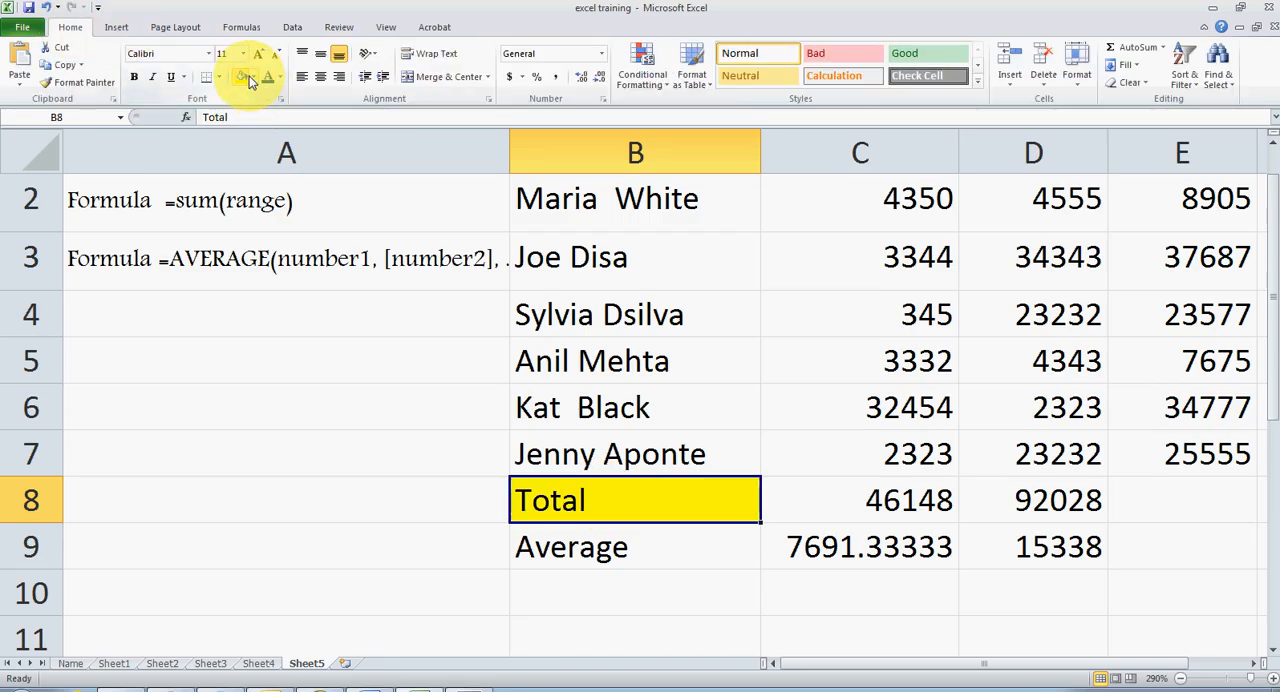
click(893, 498)
key(alt+equal)
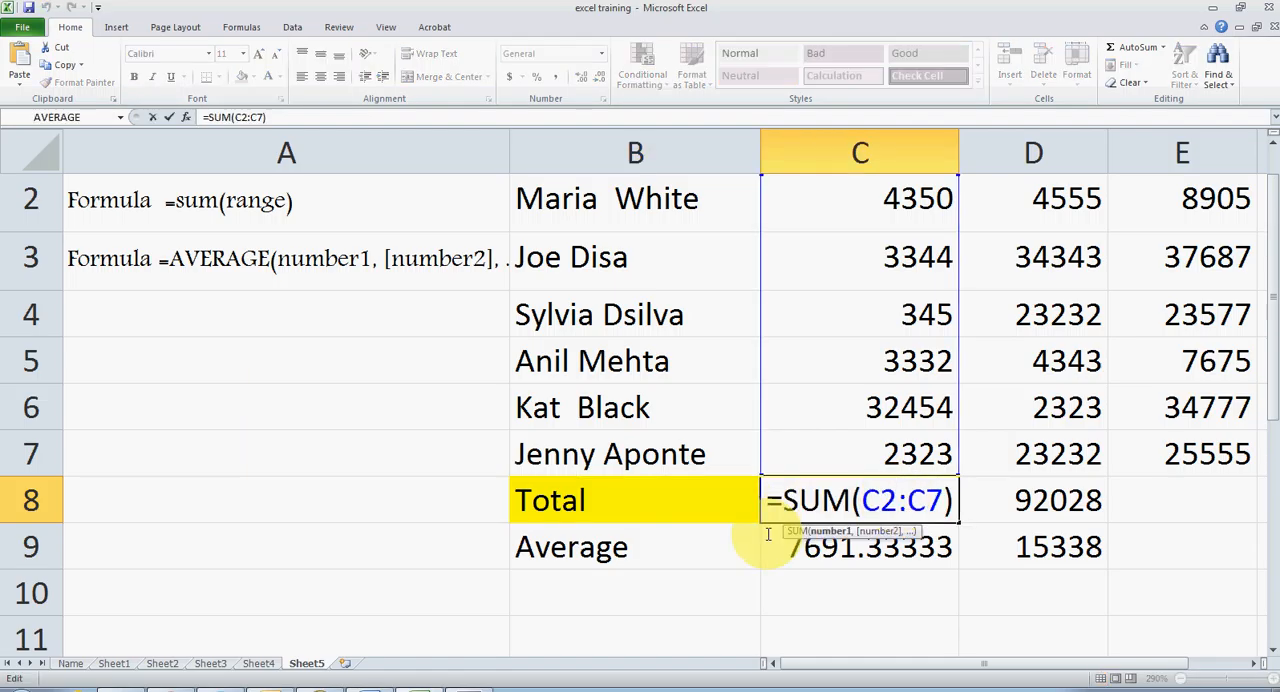
key(ctrl+Return)
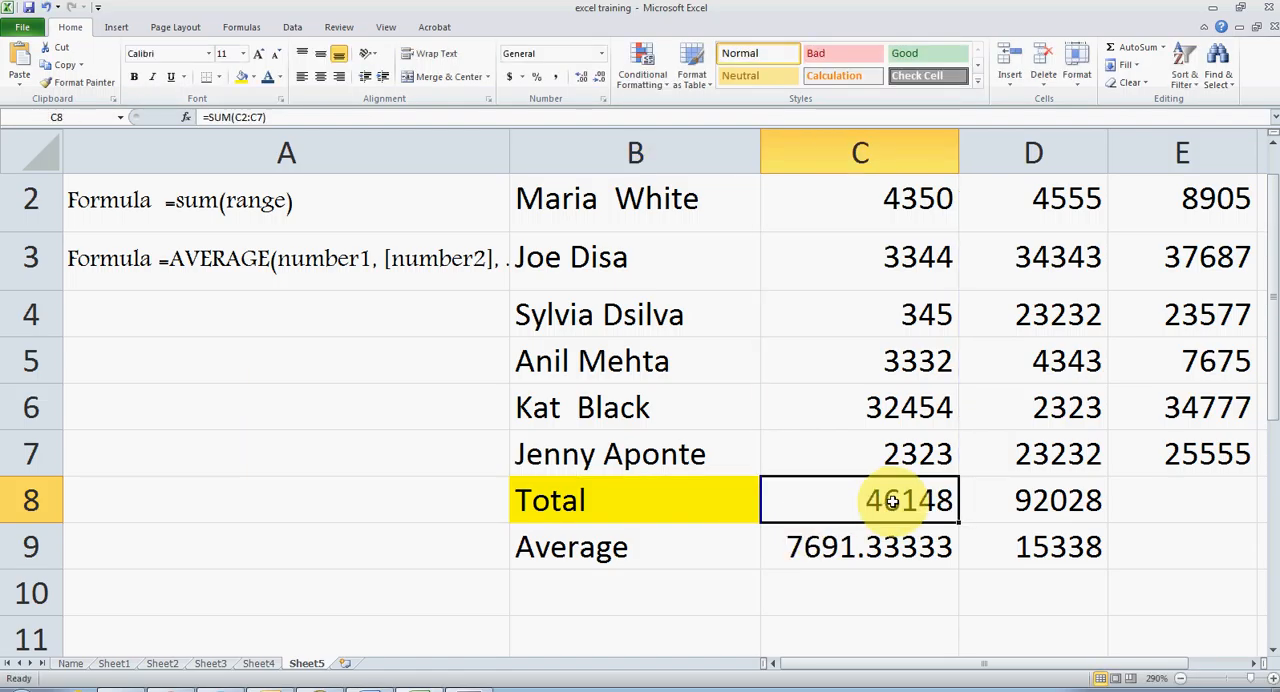
Apply the same yellow fill to the two yearly sales totals in cells C8:D8.
click(1008, 502)
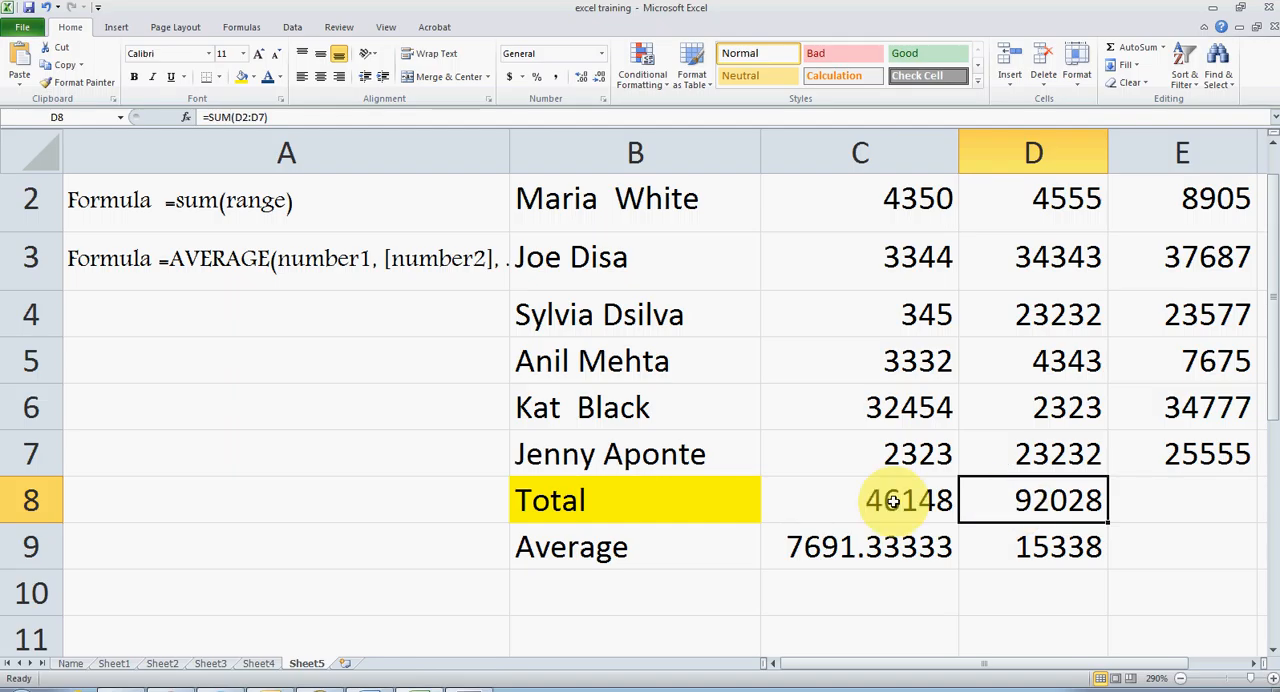
shift+click(893, 502)
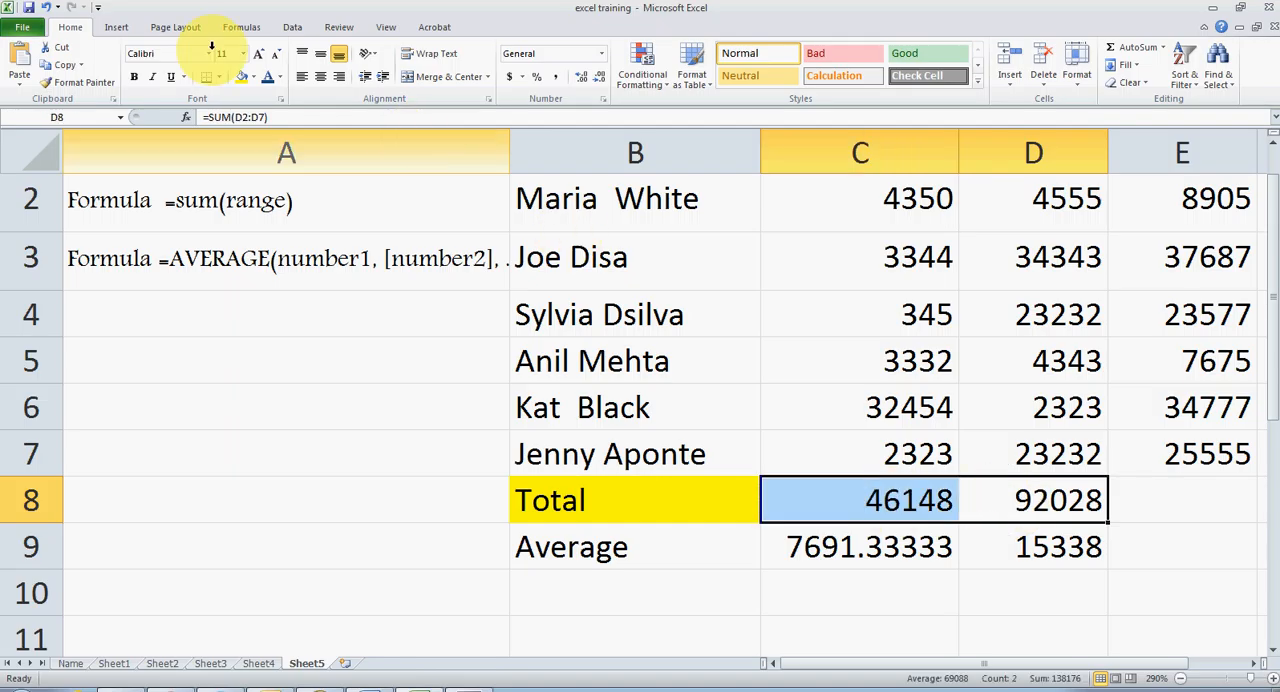
click(241, 77)
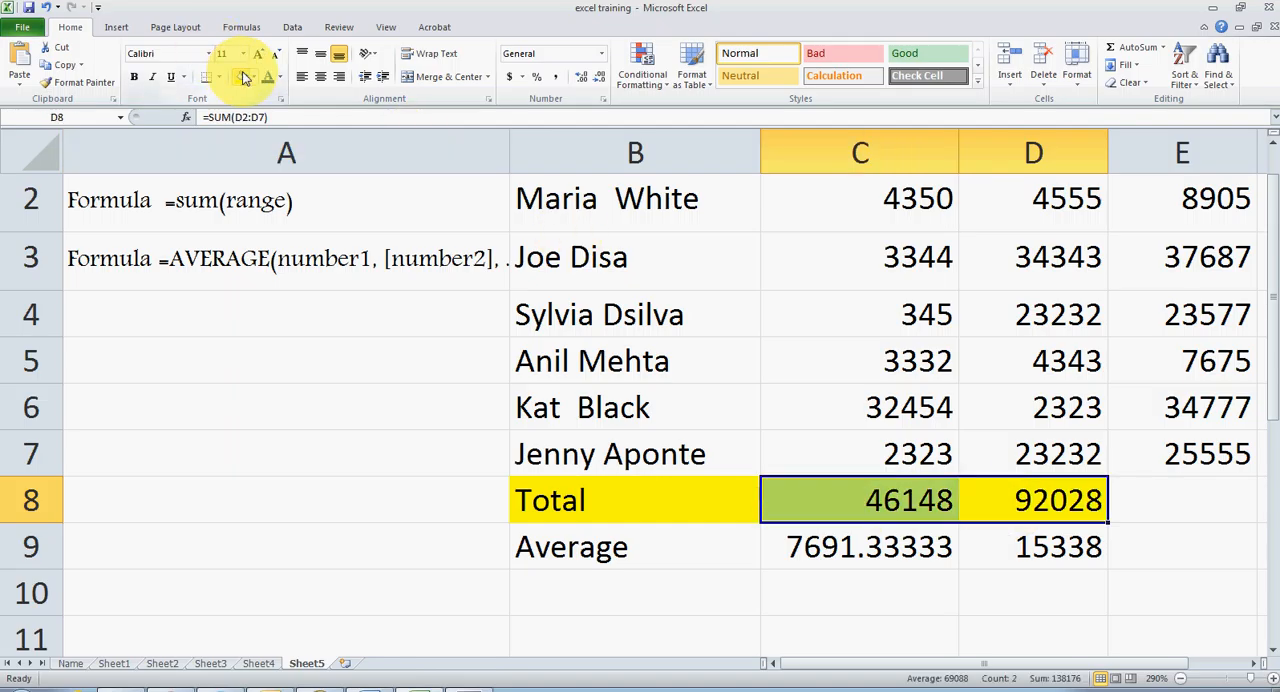
Fill the Average row, cells B9:D9, with the standard dark red color.
click(557, 550)
drag(557, 550, 1040, 550)
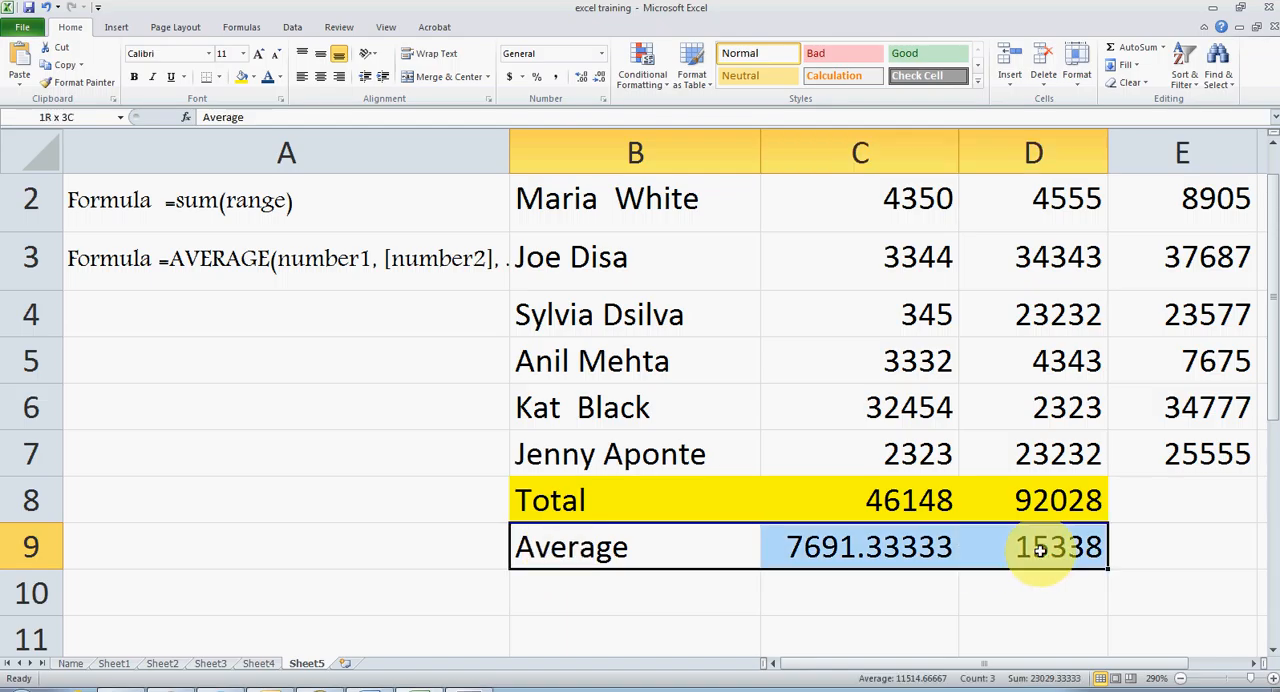
click(254, 79)
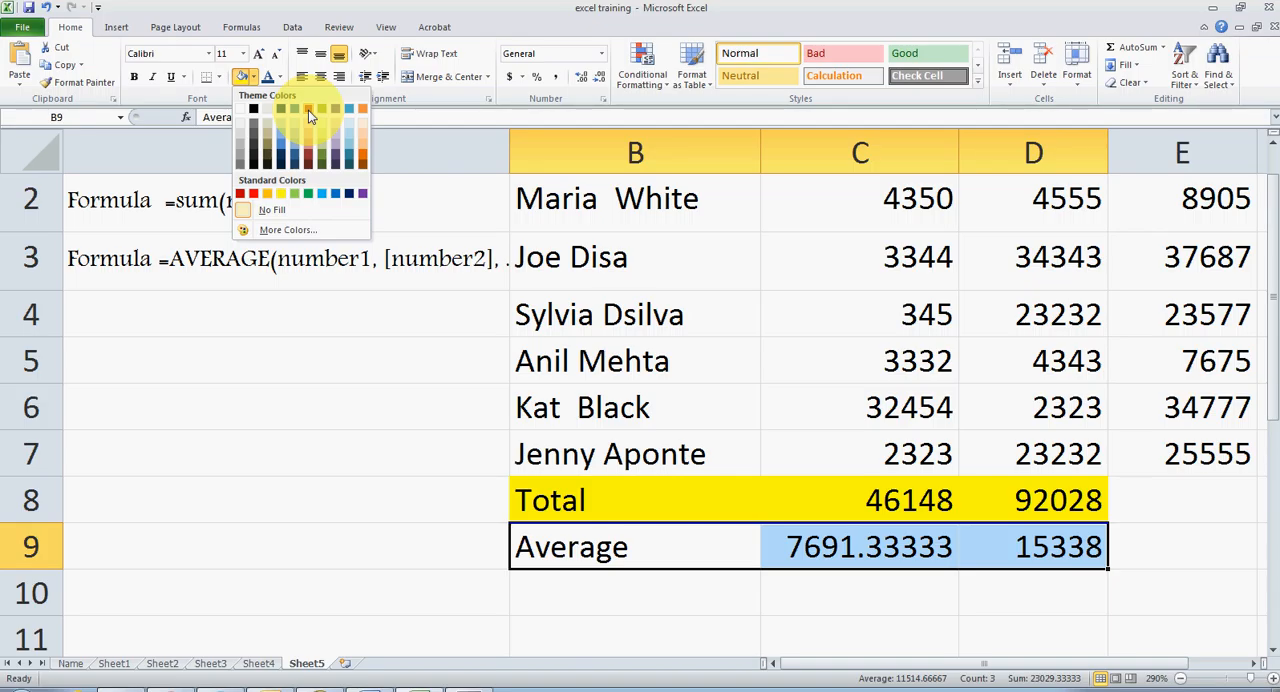
click(241, 194)
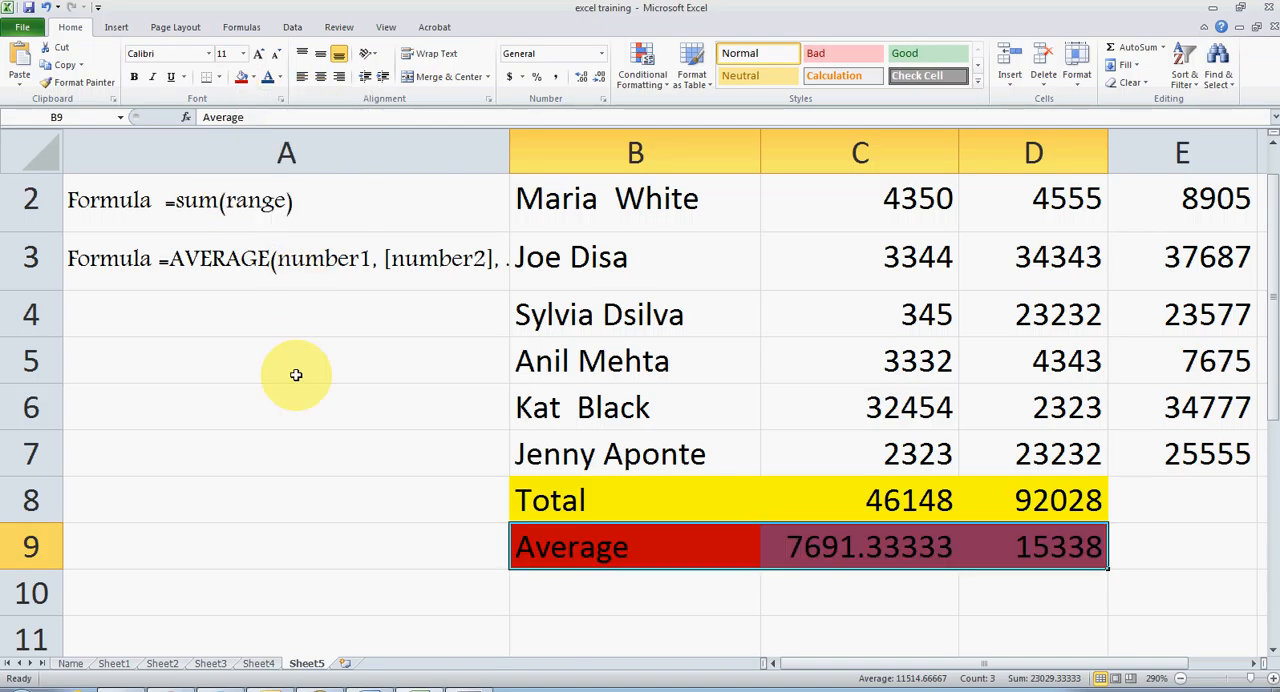
click(294, 371)
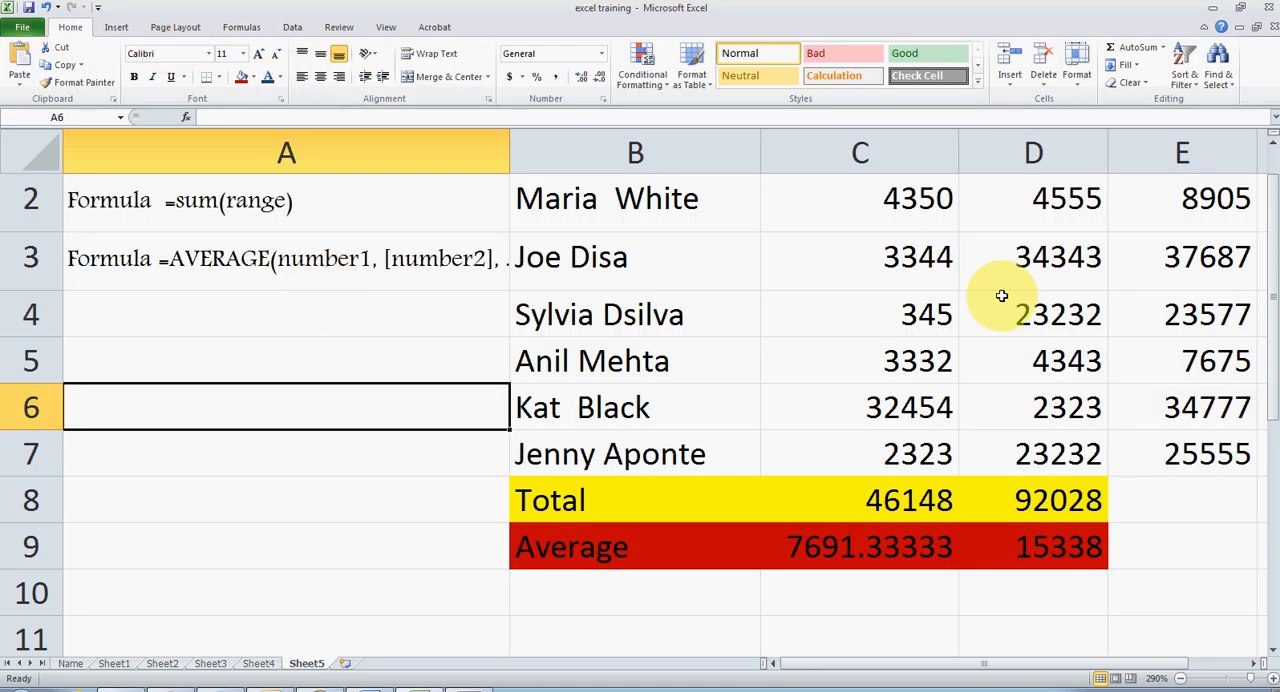
drag(1272, 347, 1270, 292)
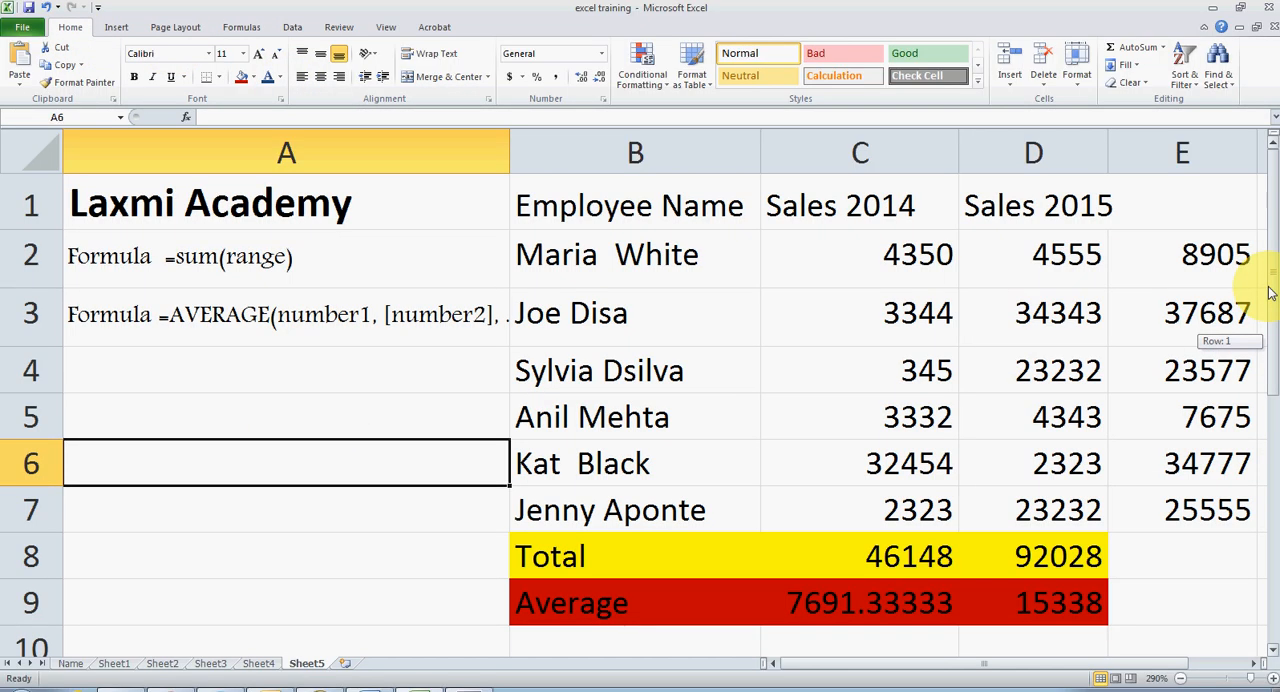